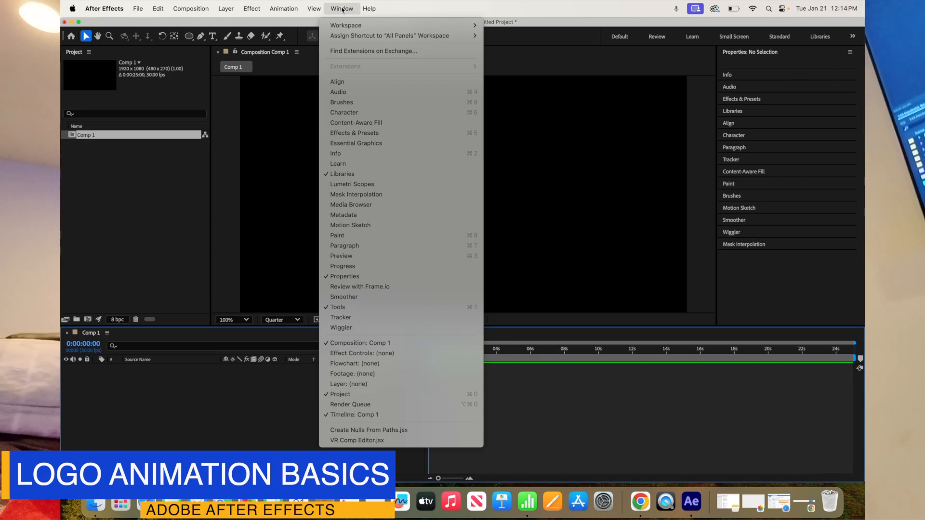
Reset the "All Panels" workspace to its saved layout
mouse_move(344, 26)
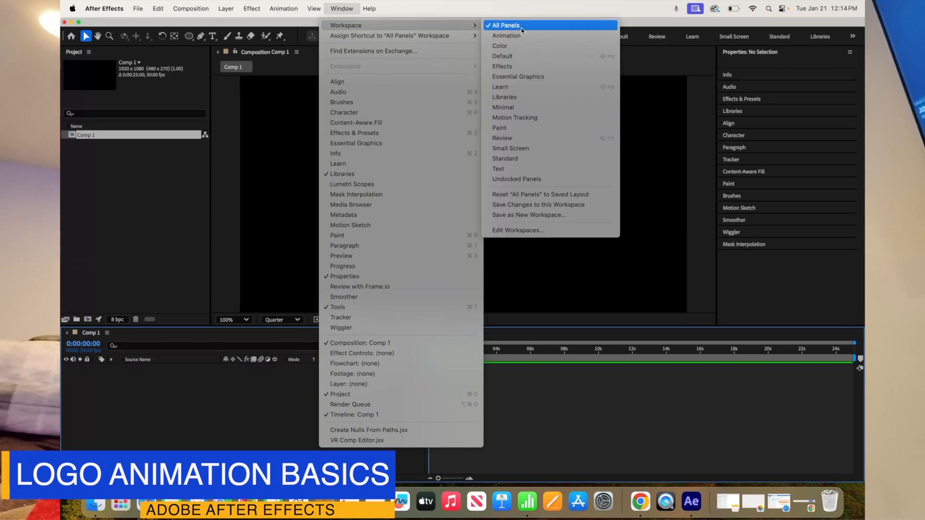
left_click(554, 197)
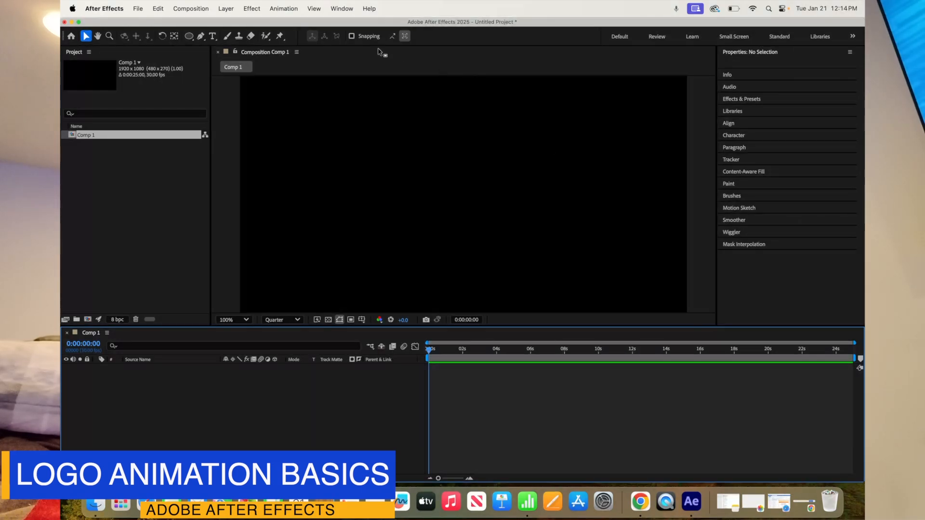
left_click(342, 9)
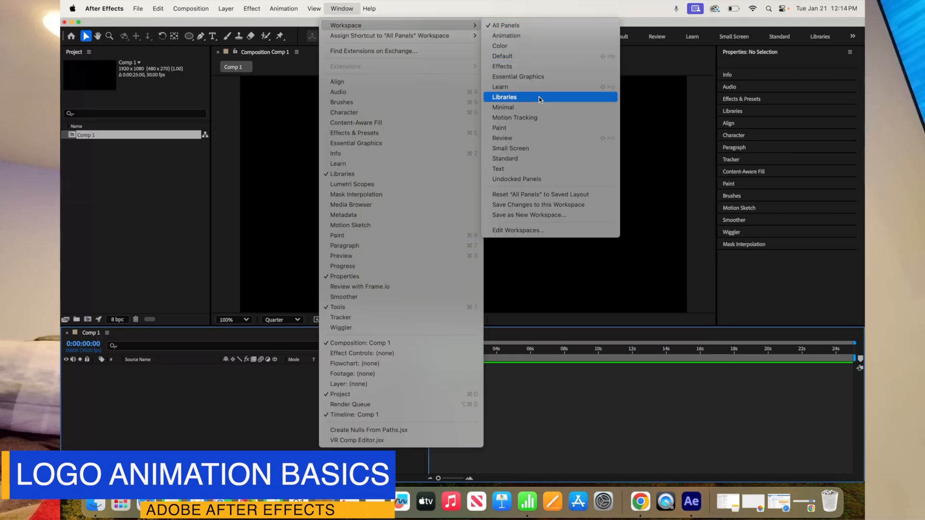
left_click(552, 198)
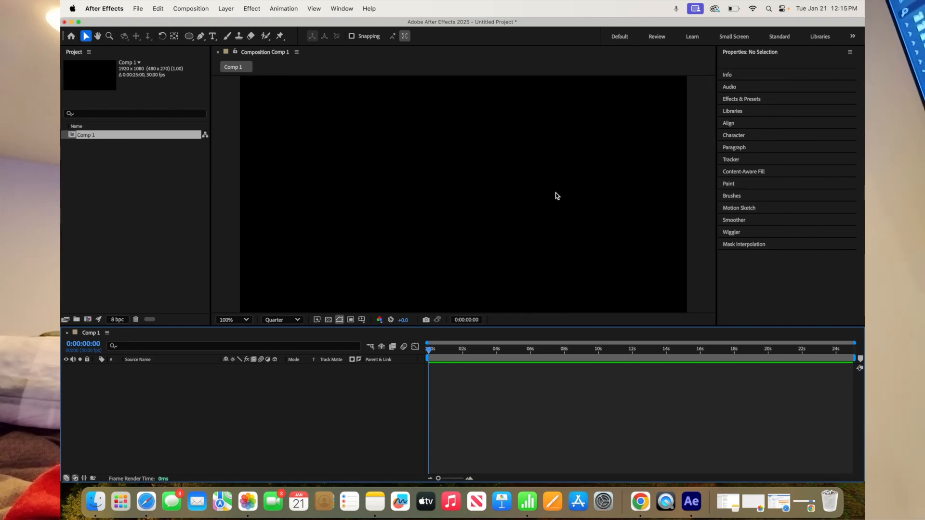
Draw a straight horizontal line with the Pen tool across most of the composition's width, in its upper part
left_click(202, 37)
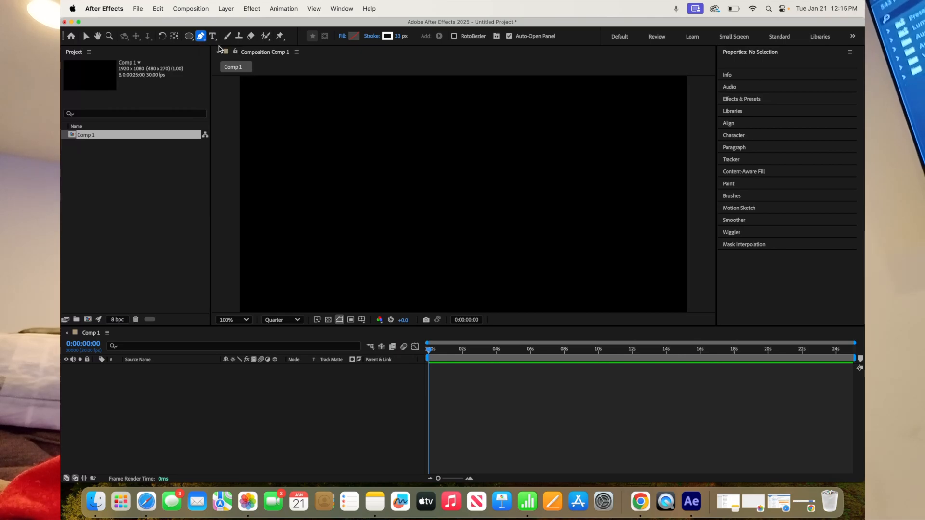
left_click(263, 145)
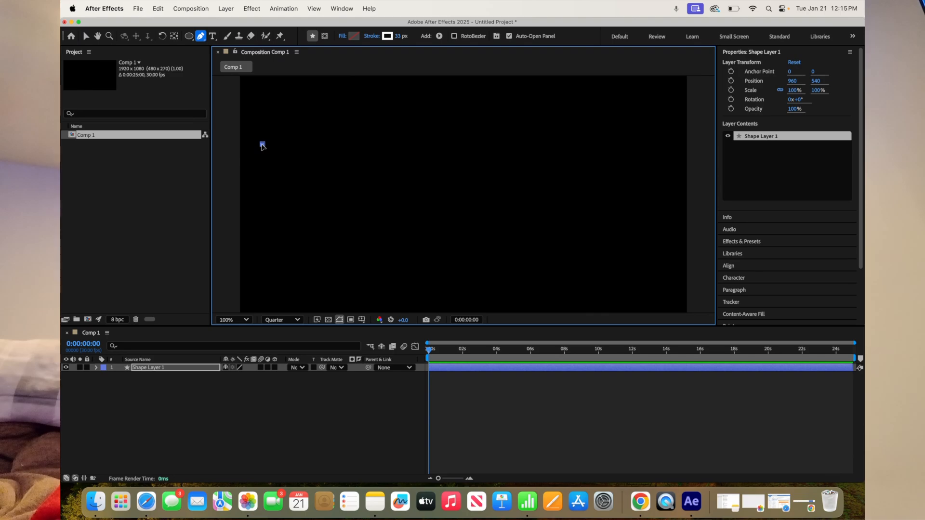
left_click(658, 145)
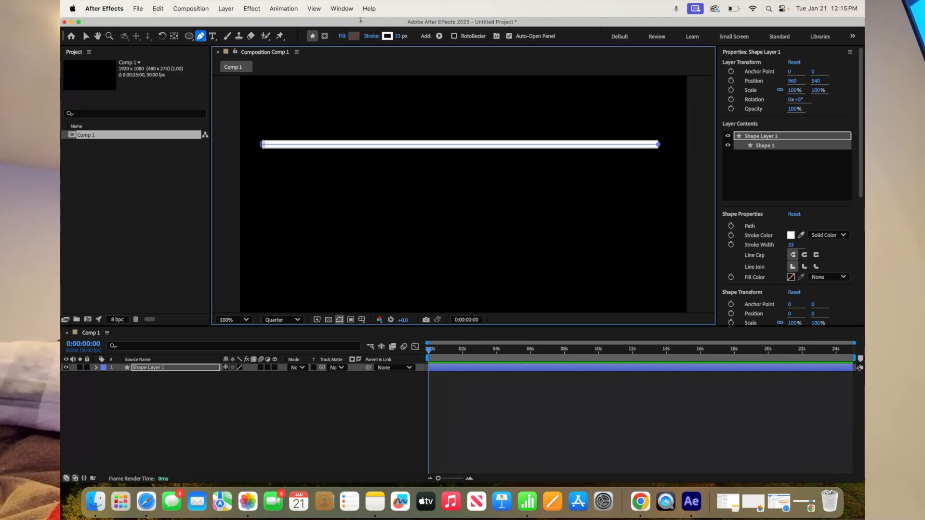
Give the line a solid color stroke with a width of 27 px and deselect the layer
left_click(370, 37)
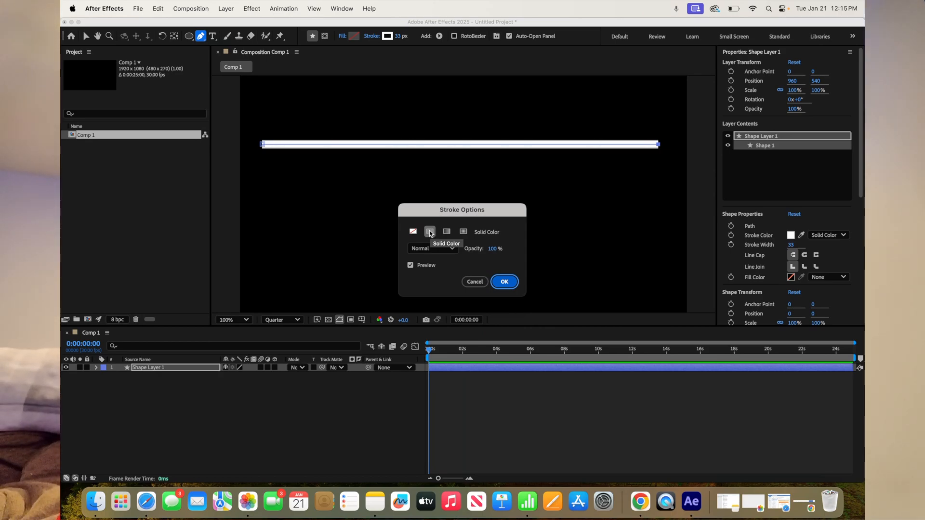
left_click(430, 232)
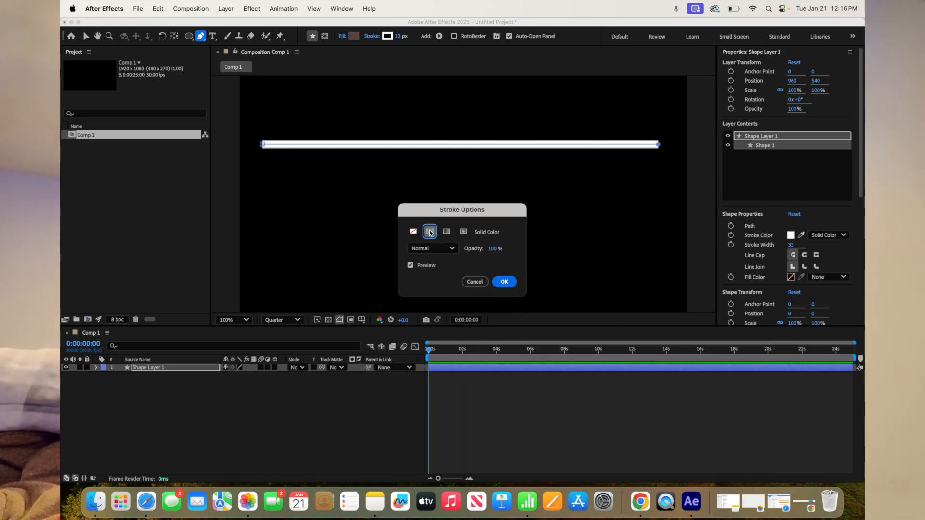
left_click(504, 281)
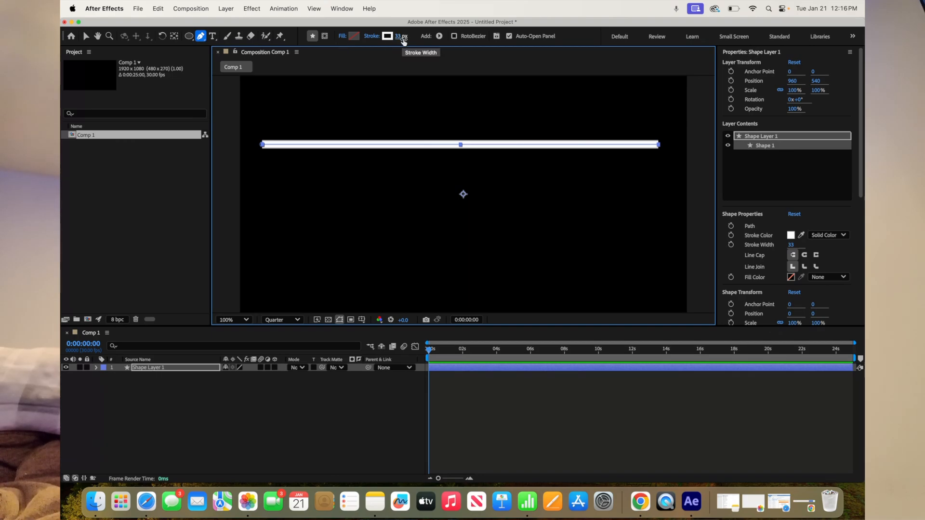
left_click_drag(399, 36, 401, 38)
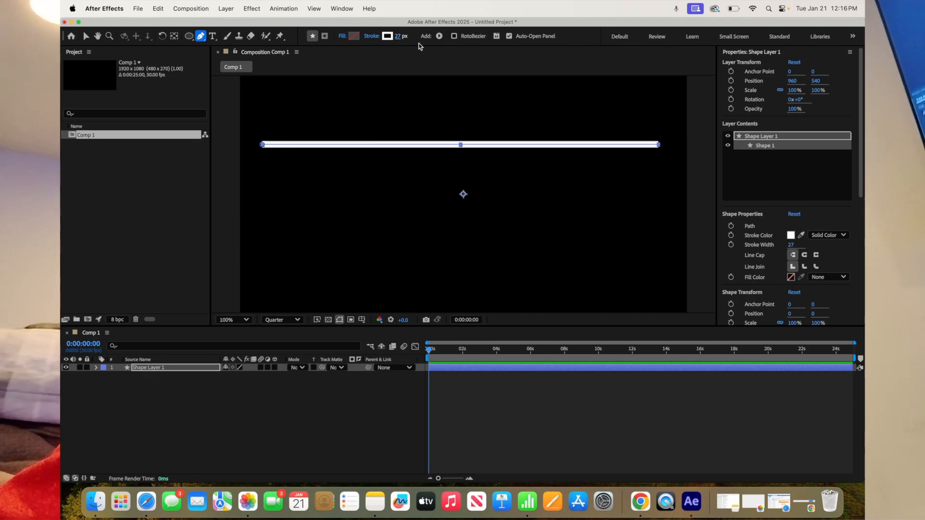
left_click(206, 393)
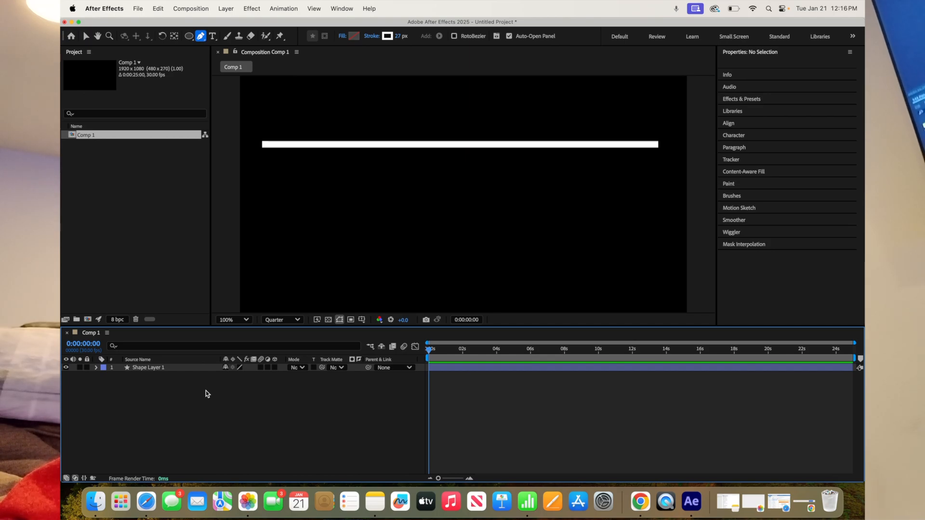
Expand the shape layer's contents, transform and Stroke 1 groups and examine the stroke's properties
left_click(96, 369)
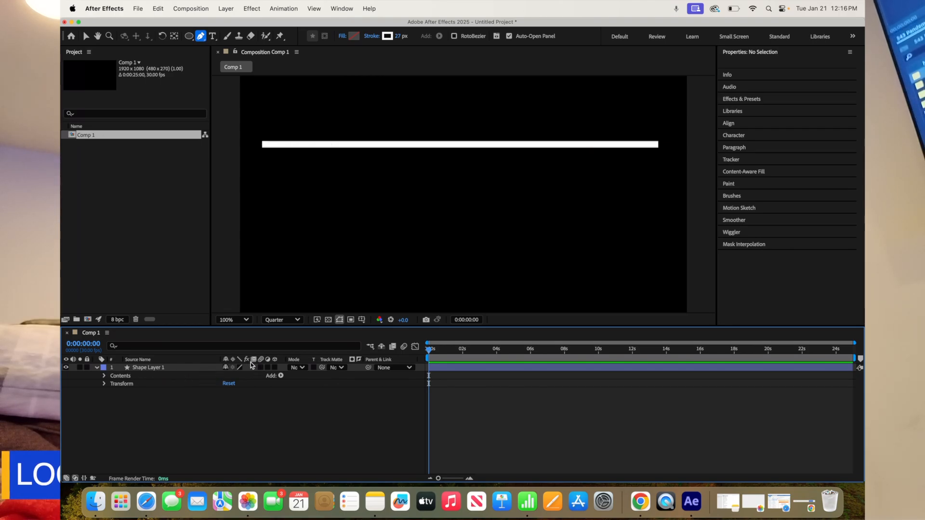
left_click(105, 376)
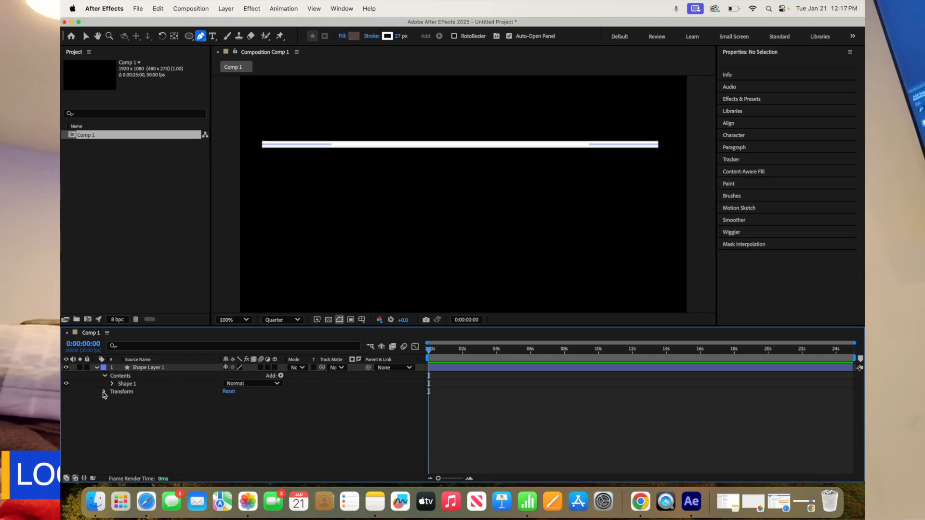
left_click(104, 392)
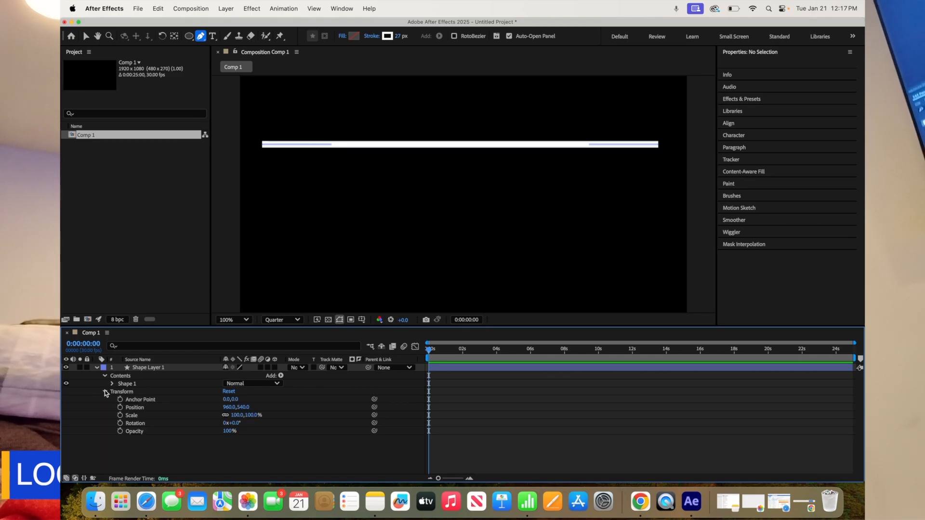
left_click(112, 384)
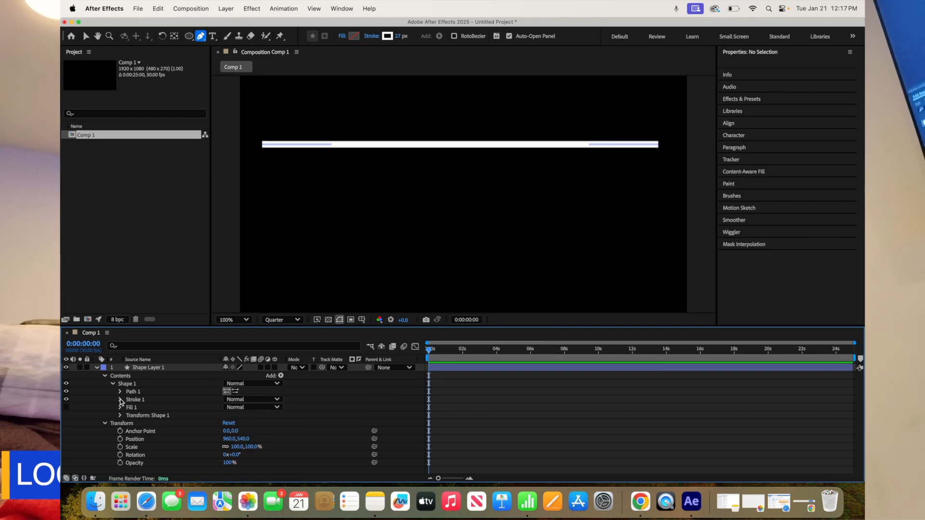
left_click(120, 399)
scroll(143, 410, "down", 3)
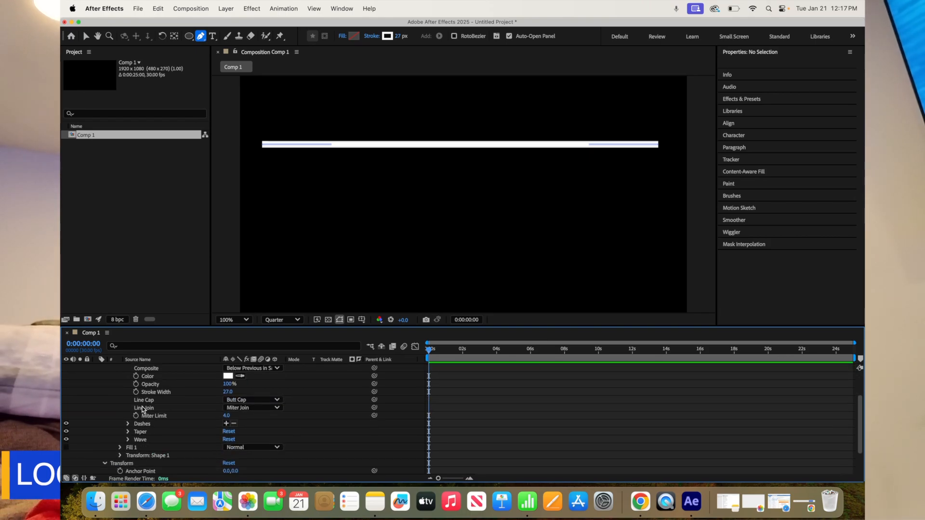
scroll(129, 404, "up", 3)
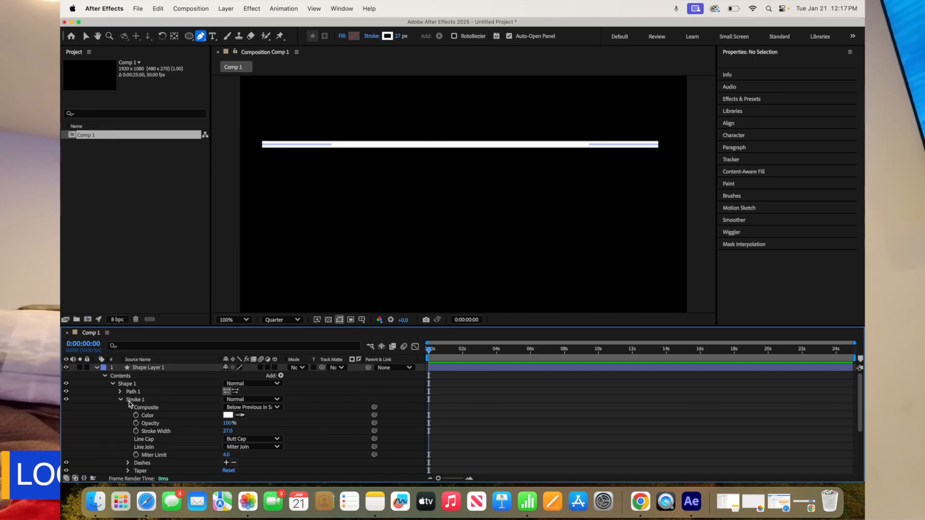
scroll(137, 406, "down", 3)
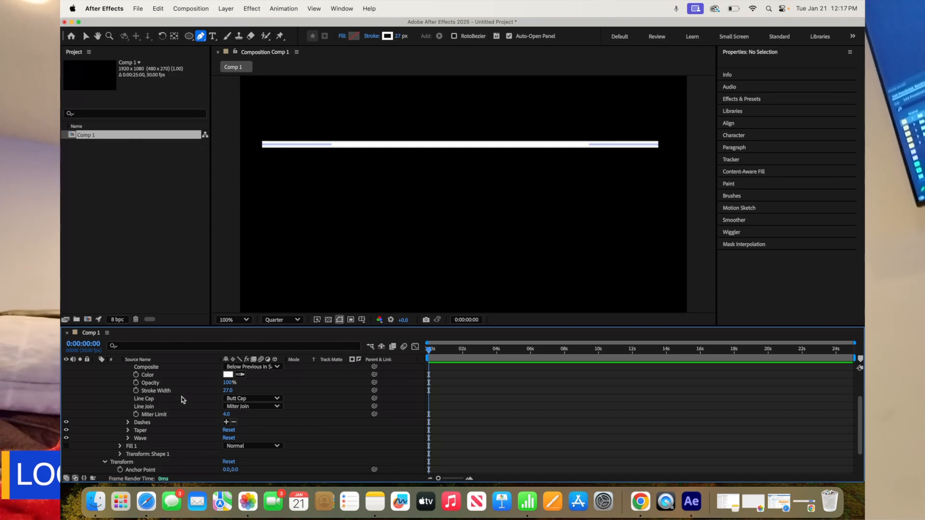
Taper the stroke with a Start Length of 32% and an End Length of 17%, keyframing both at 0:00
left_click(128, 431)
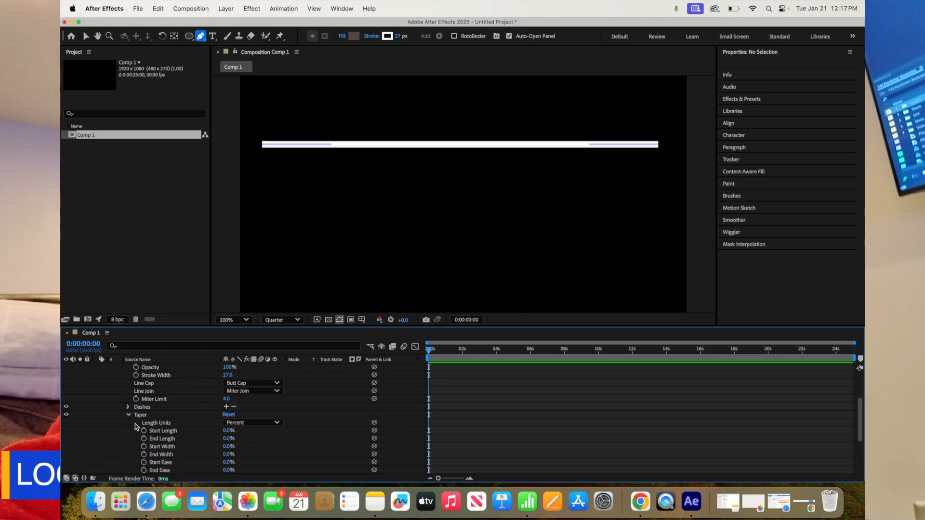
scroll(212, 419, "down", 1)
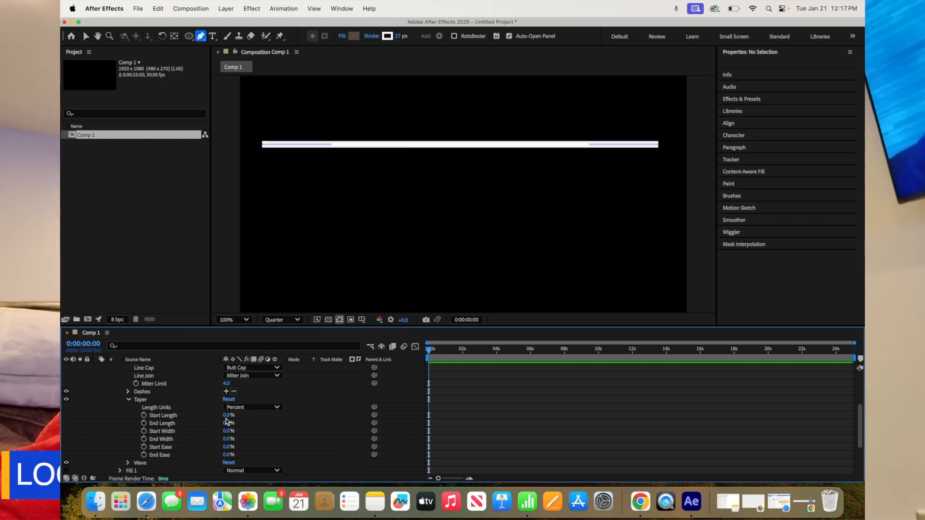
left_click_drag(228, 416, 242, 416)
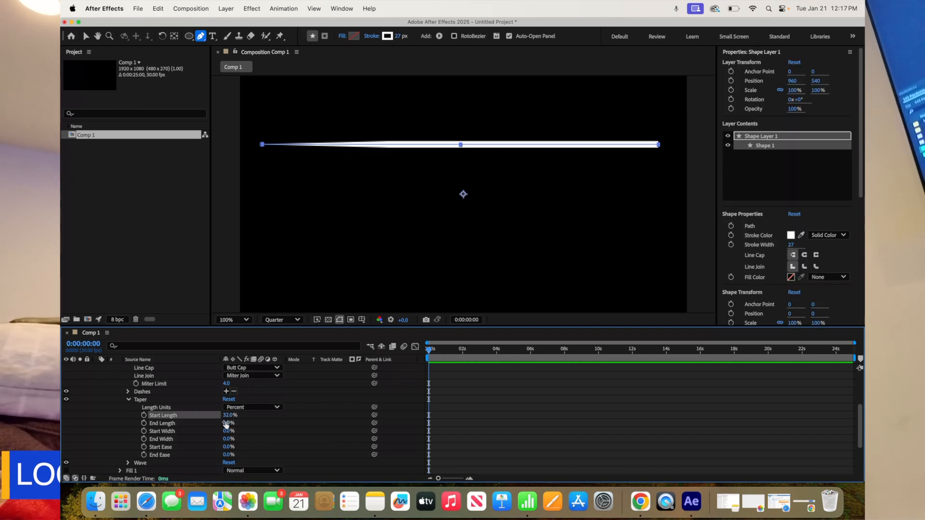
left_click(144, 415)
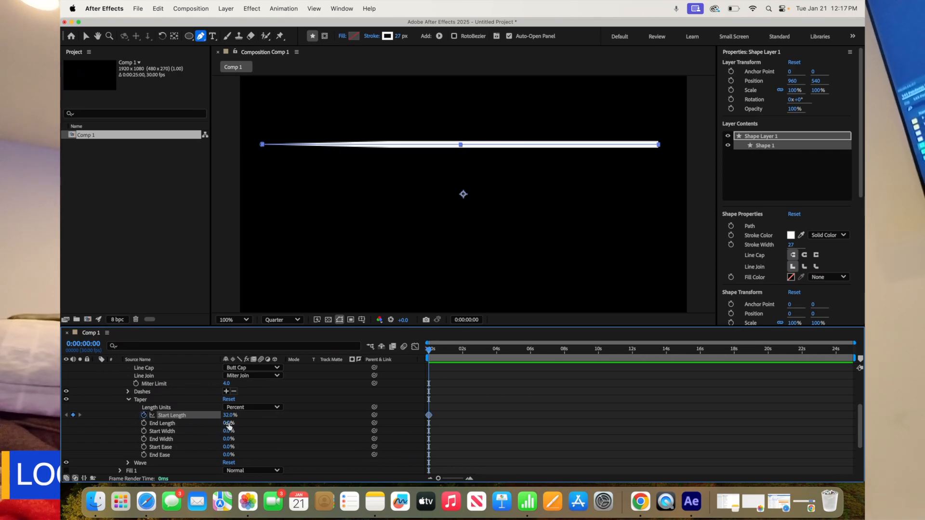
left_click_drag(229, 424, 236, 424)
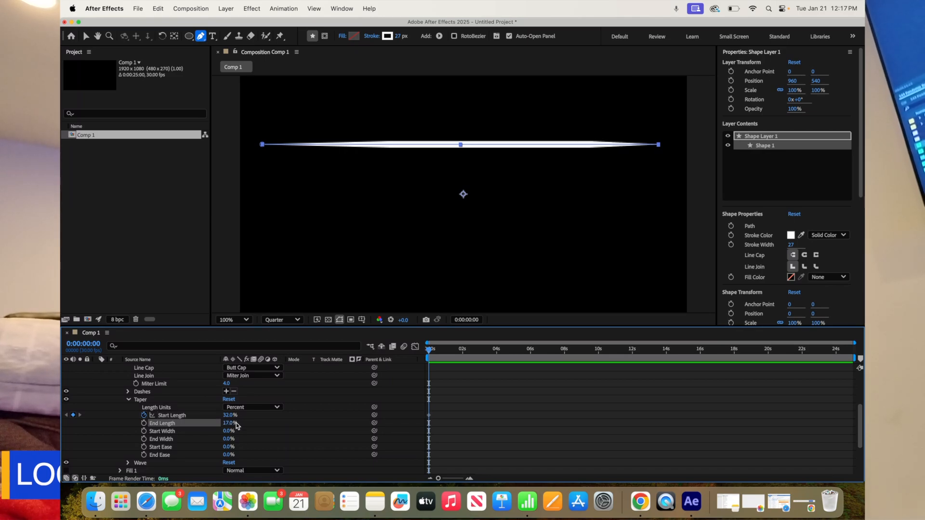
left_click(144, 424)
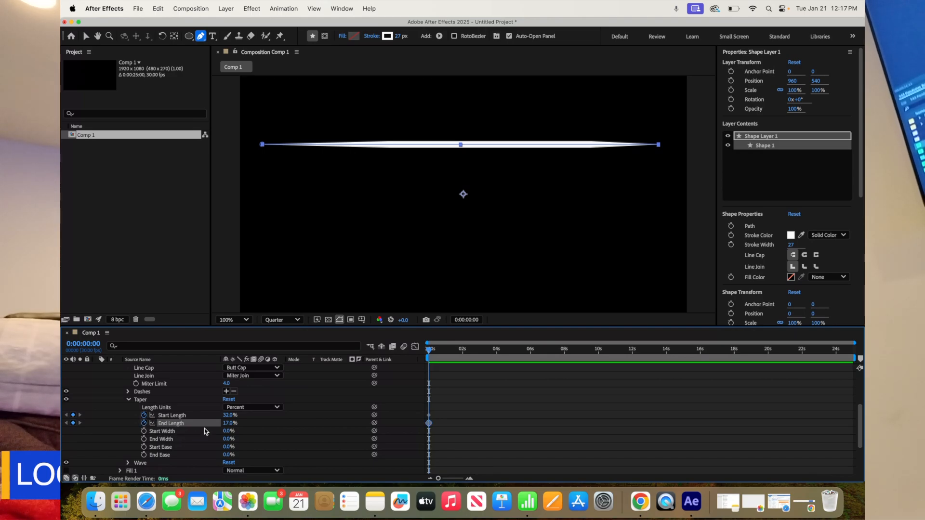
Add a dash to the line's stroke and collapse the Dashes, Taper and Stroke 1 groups
scroll(229, 417, "up", 5)
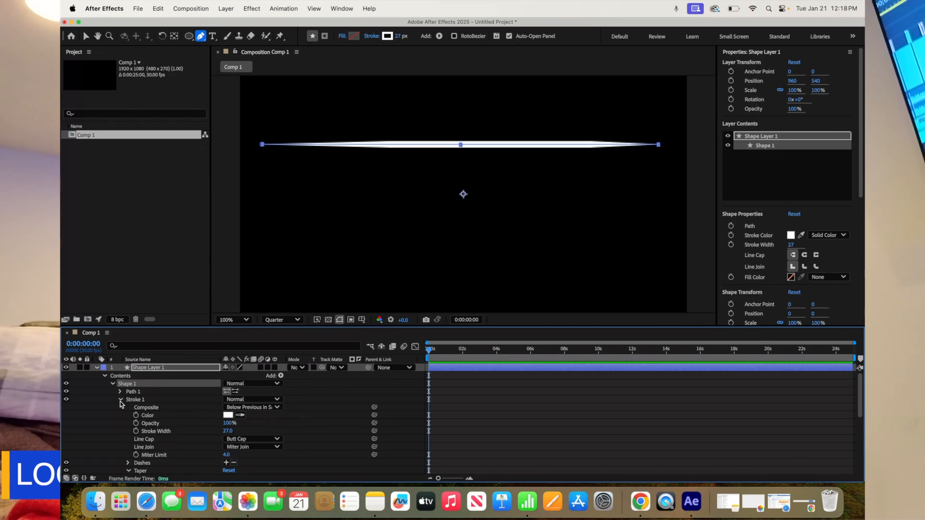
scroll(143, 446, "down", 2)
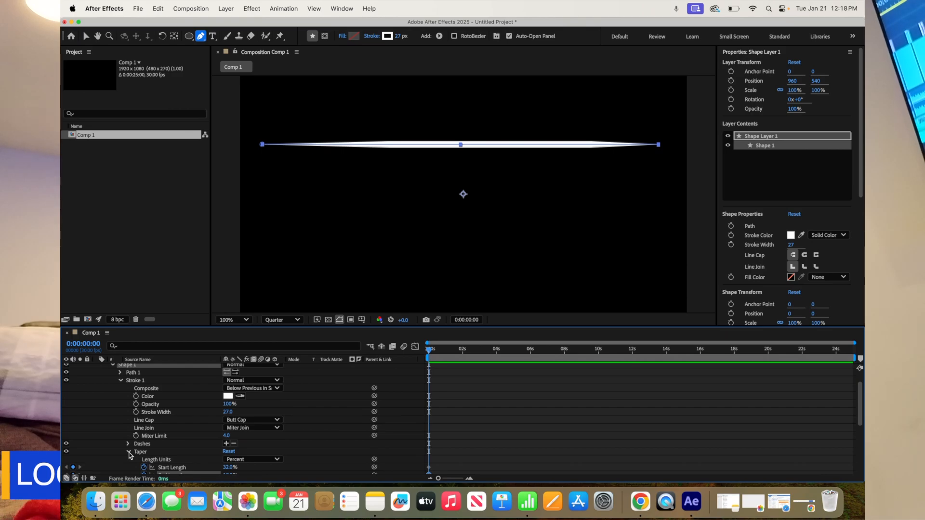
scroll(206, 422, "down", 3)
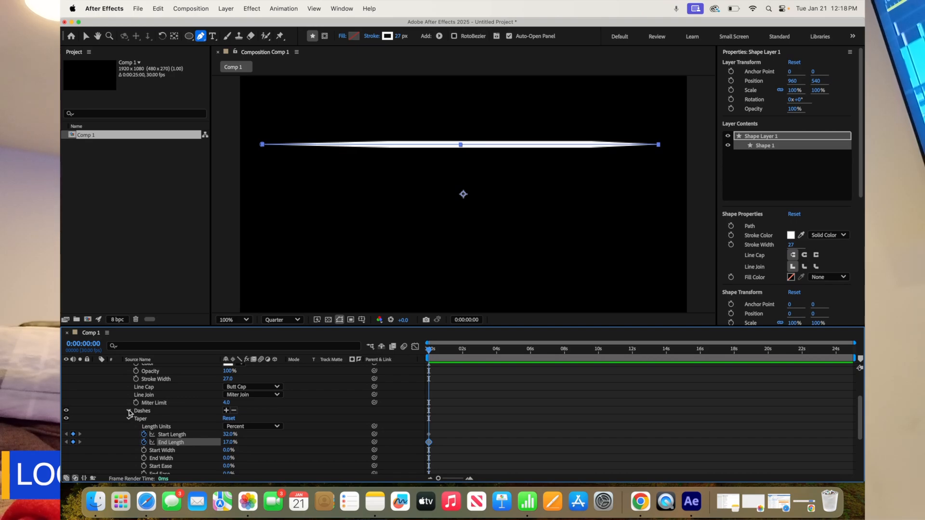
left_click(227, 411)
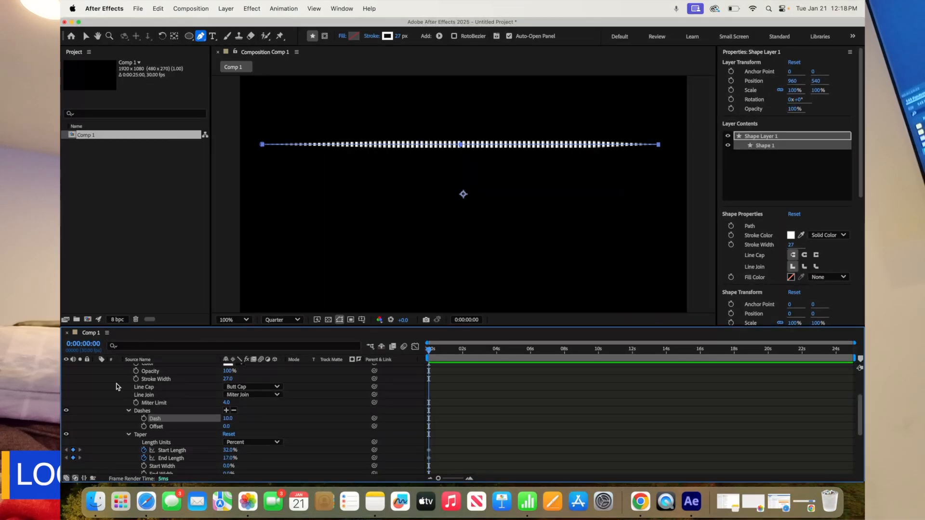
left_click(129, 411)
left_click(128, 419)
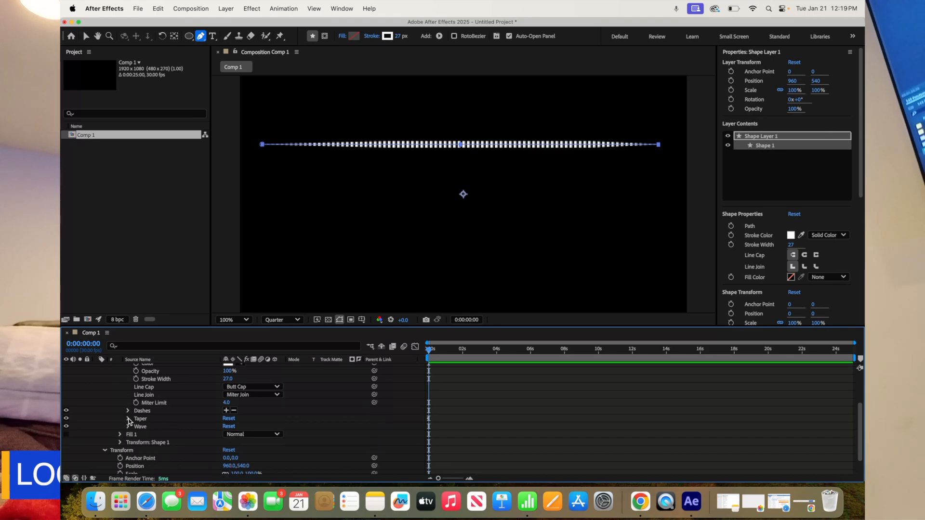
scroll(132, 417, "up", 2)
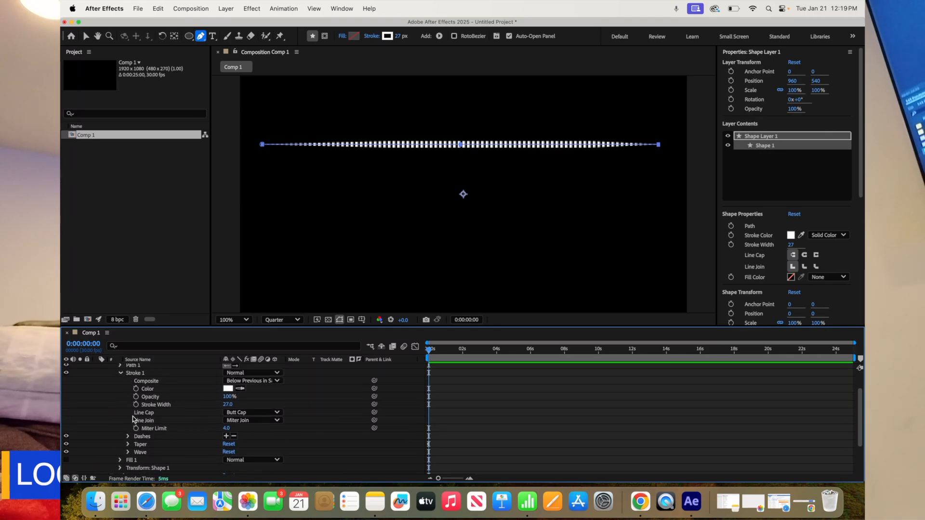
left_click(120, 373)
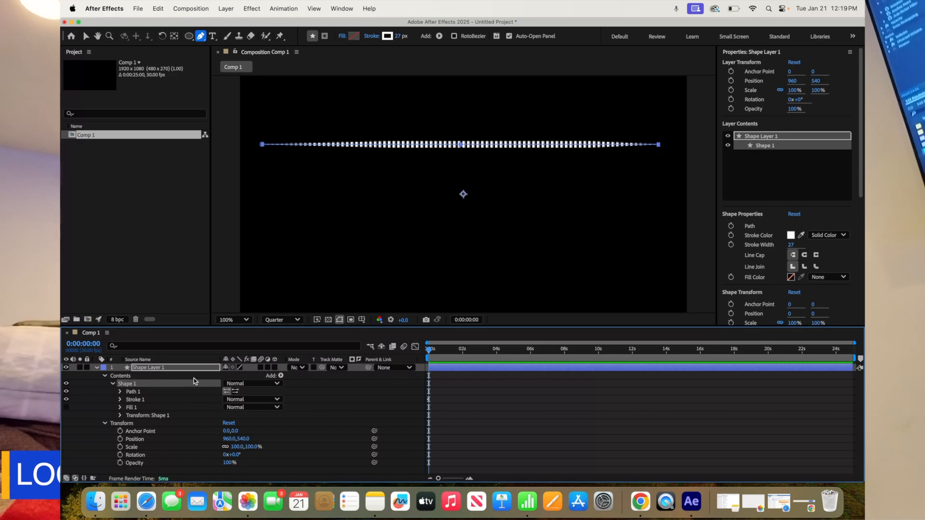
Add Trim Paths to Shape 1 and expand its Start, End and Offset settings
left_click(282, 376)
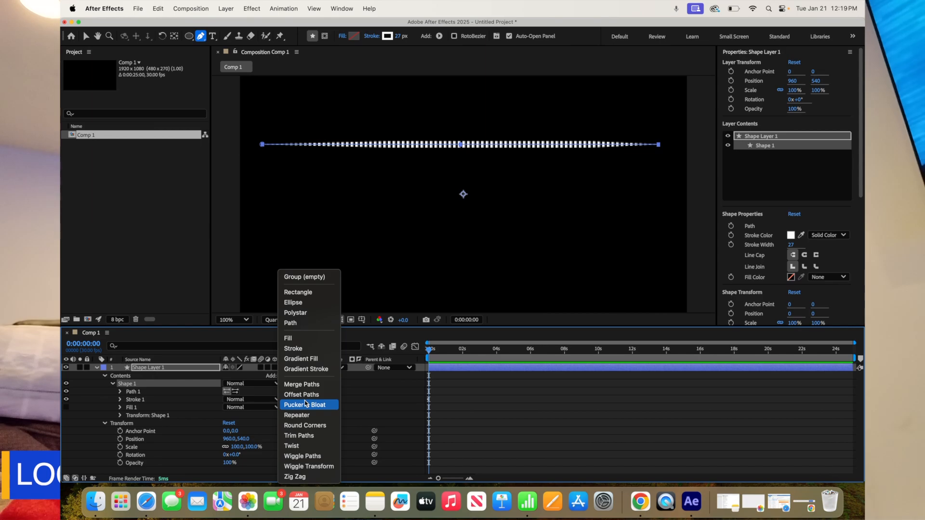
left_click(309, 436)
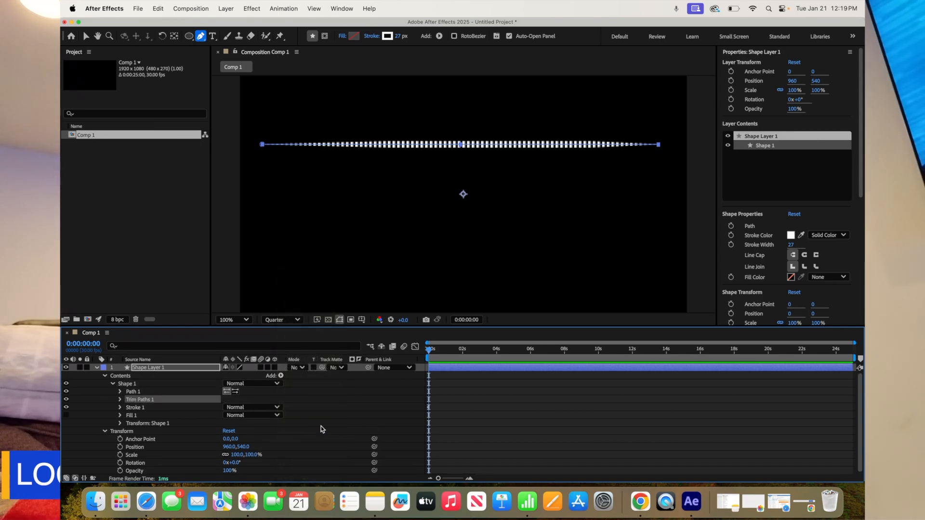
left_click(119, 400)
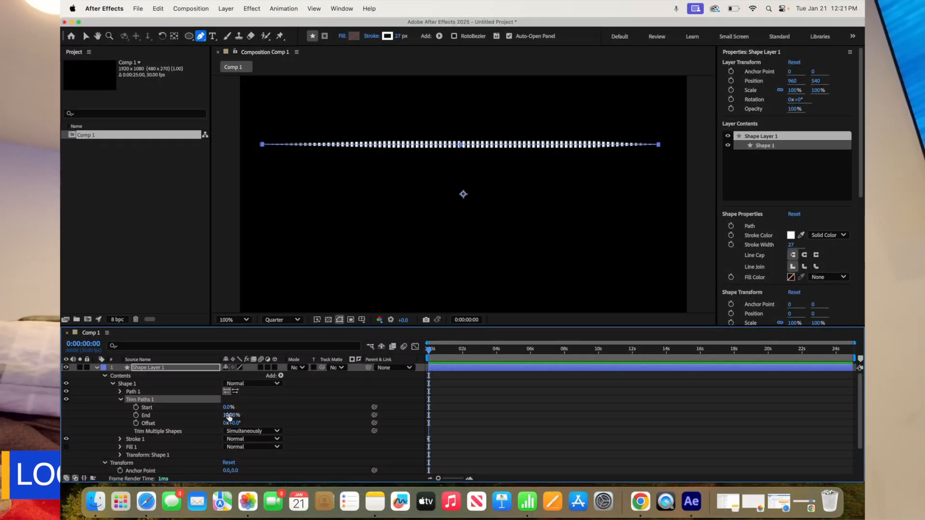
Set the Trim Paths End to 0% and keyframe both Start and End at 0:00
left_click_drag(233, 416, 178, 413)
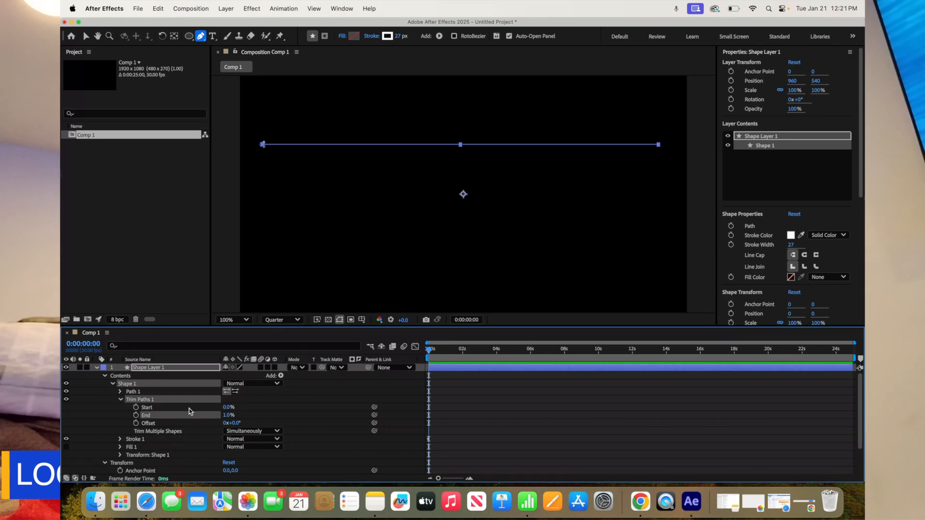
left_click_drag(228, 416, 222, 415)
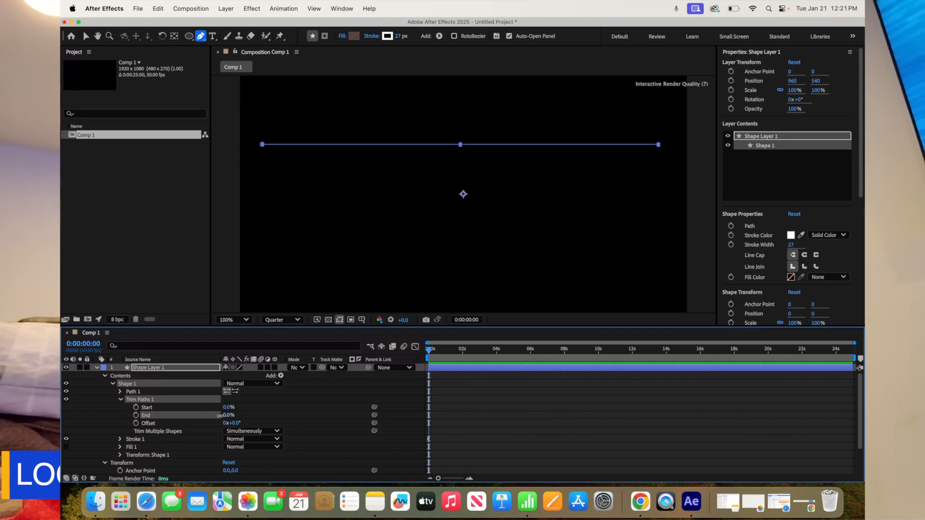
left_click(136, 415)
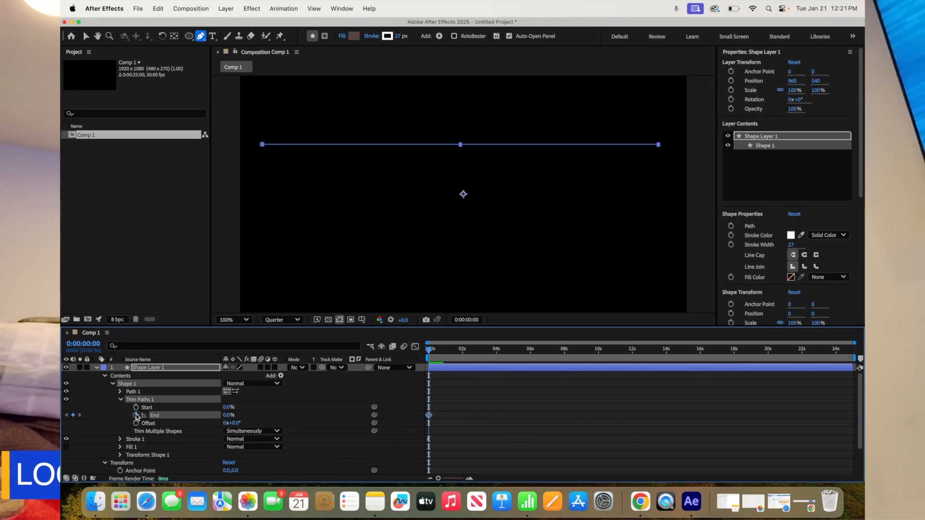
left_click(135, 407)
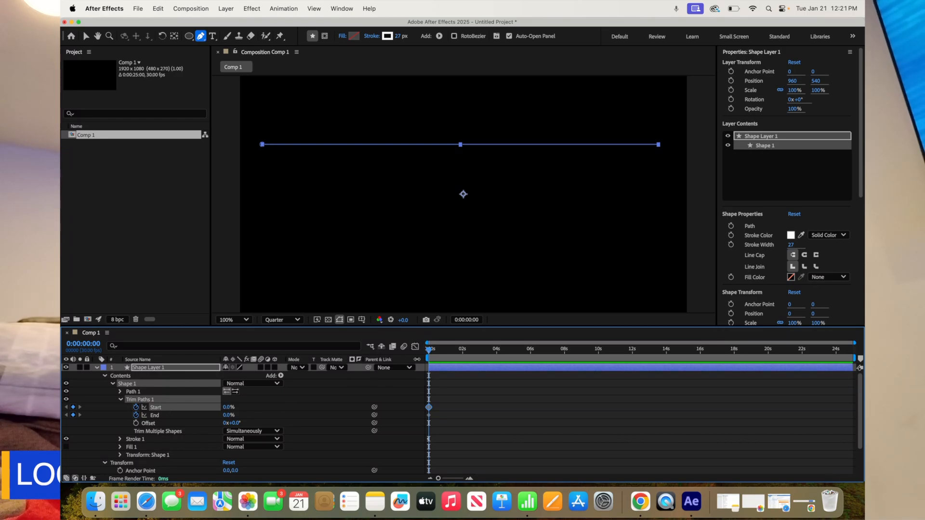
Keyframe the Trim Paths Start at 46% on 0:00:00:19 and the End at 29% on 0:00:00:28
left_click_drag(430, 355, 441, 356)
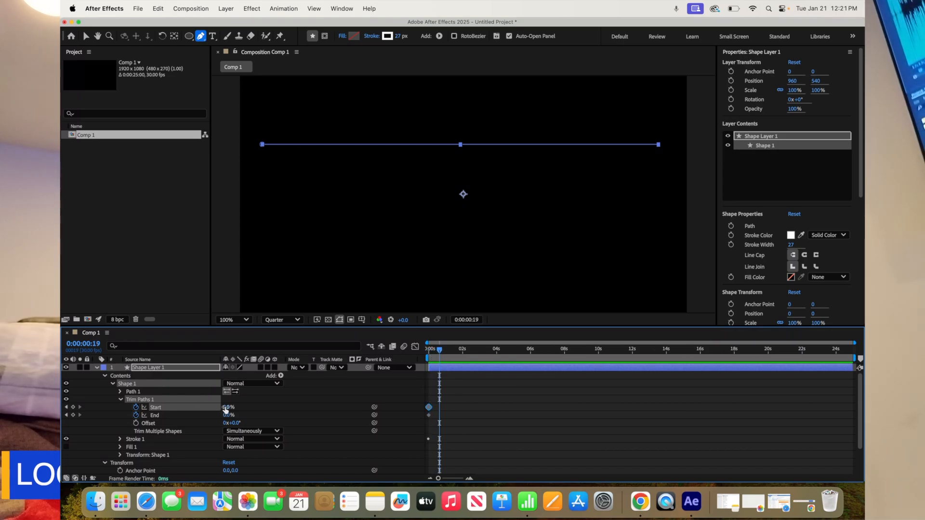
left_click_drag(225, 407, 247, 407)
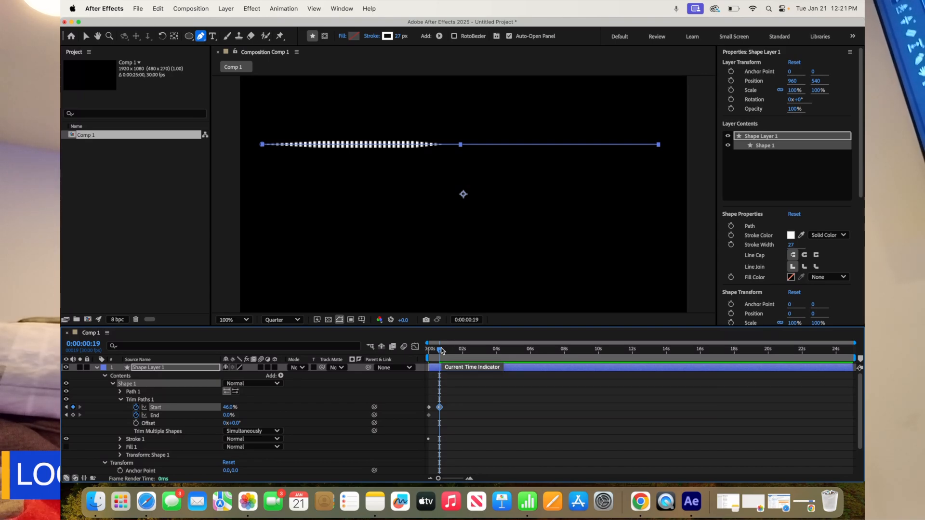
left_click_drag(441, 351, 446, 353)
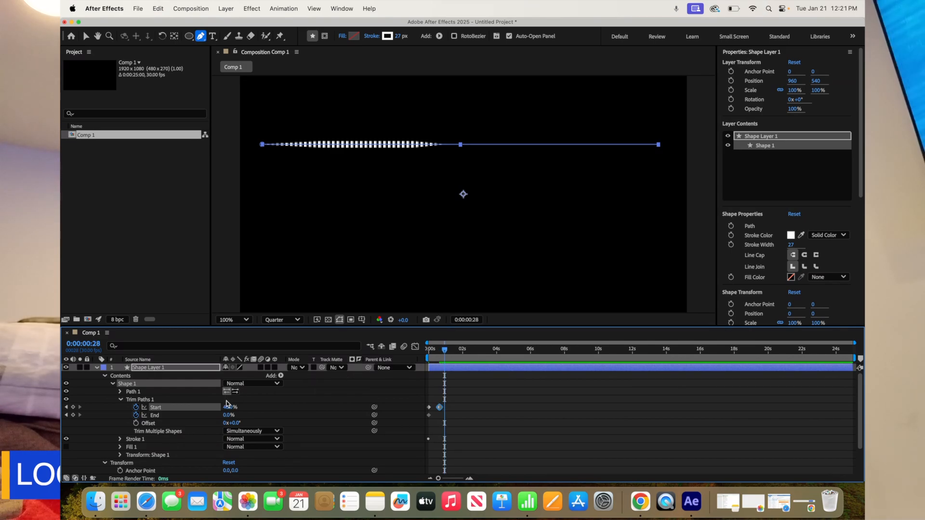
left_click_drag(226, 416, 240, 415)
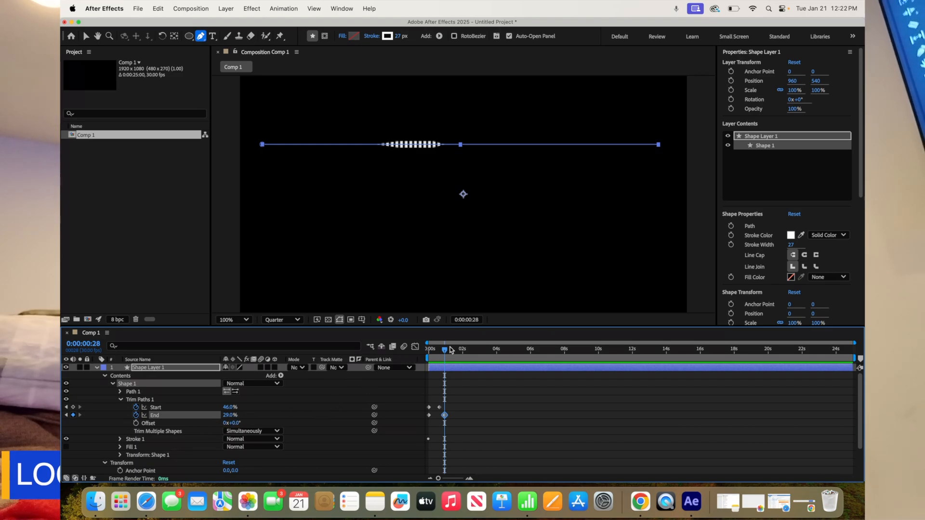
Keyframe the Trim Paths Start at 76% on 0:00:01:17 and the End at 65% on 0:00:01:29
left_click_drag(444, 351, 456, 353)
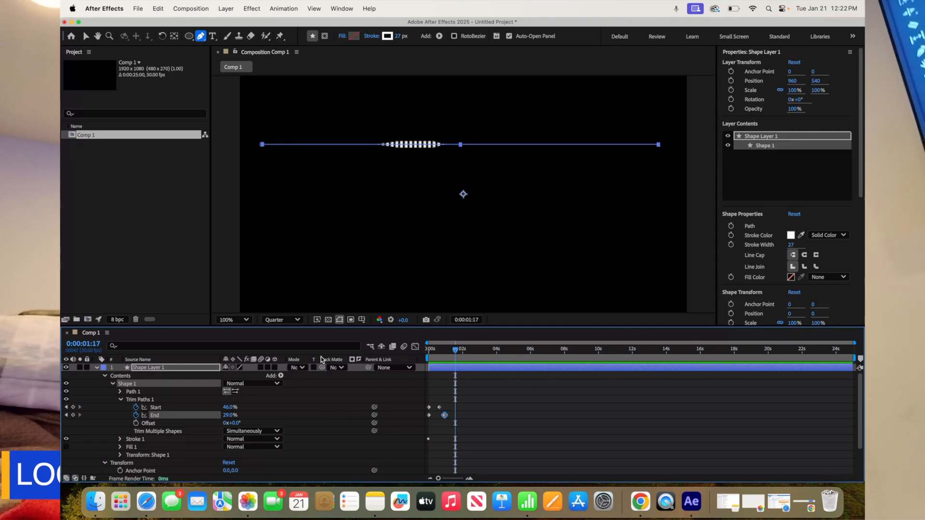
left_click_drag(226, 408, 240, 408)
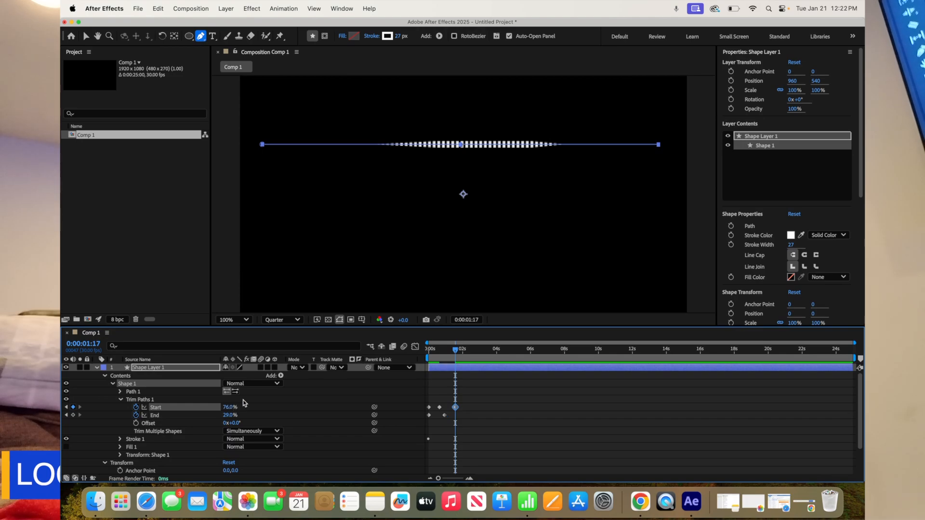
left_click_drag(458, 354, 465, 355)
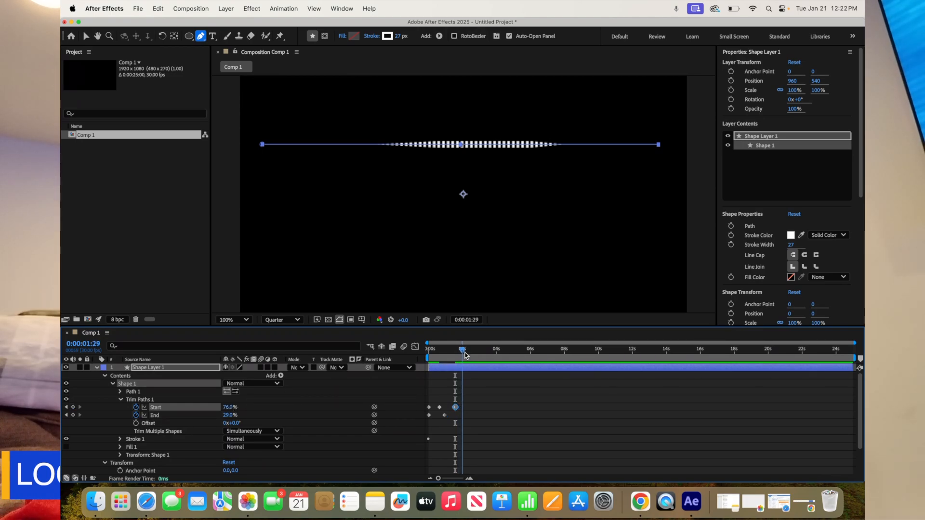
left_click_drag(230, 415, 247, 417)
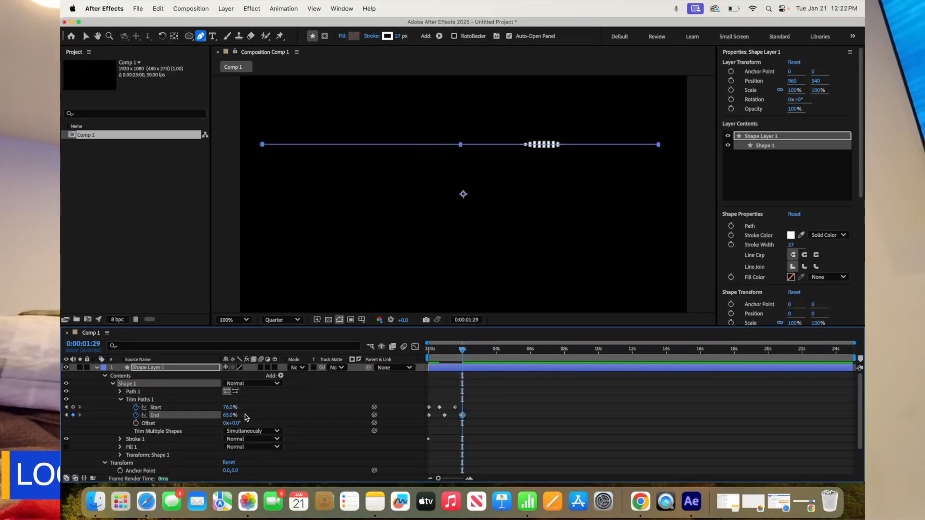
Keyframe the Trim Paths Start at 100% on 0:00:02:18 and the End at 100% on 0:00:02:29
left_click_drag(463, 351, 476, 354)
left_click_drag(226, 407, 246, 408)
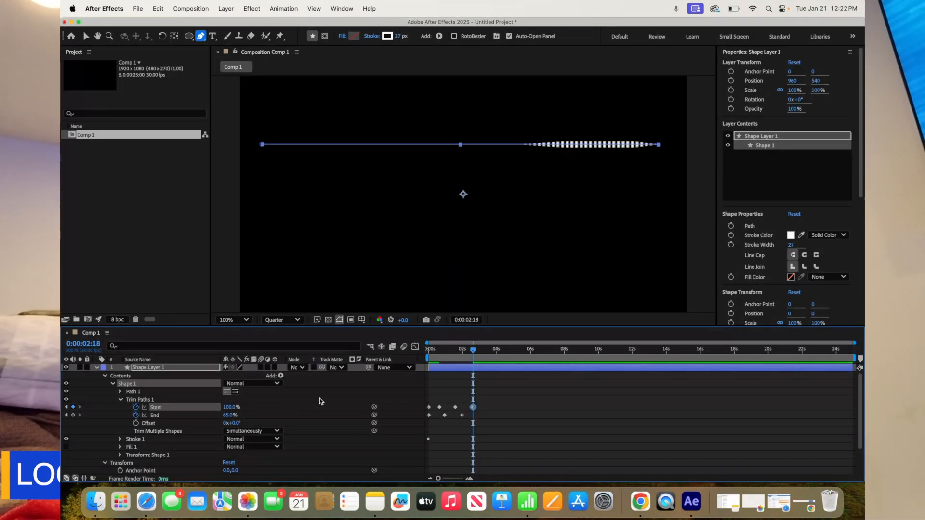
key("space")
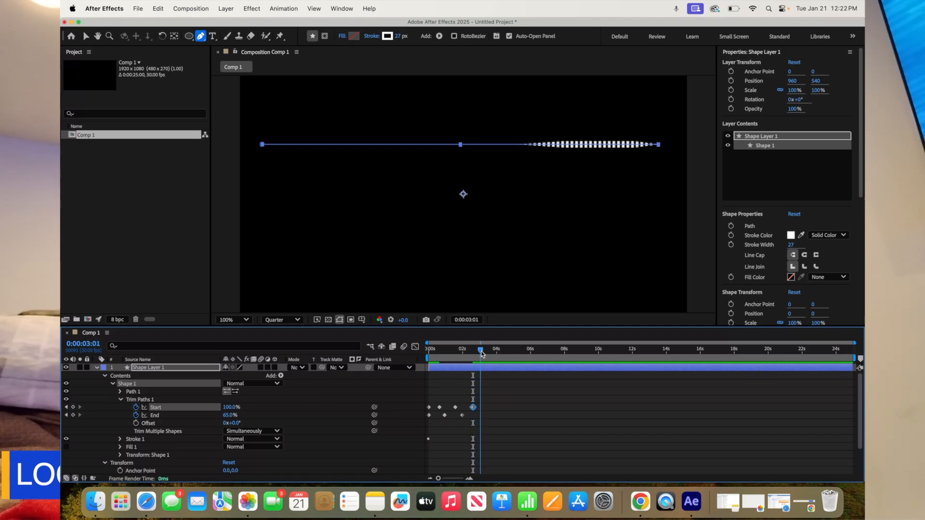
mouse_move(226, 415)
left_mouse_down()
mouse_move(249, 421)
mouse_move(229, 419)
mouse_move(237, 419)
left_mouse_up()
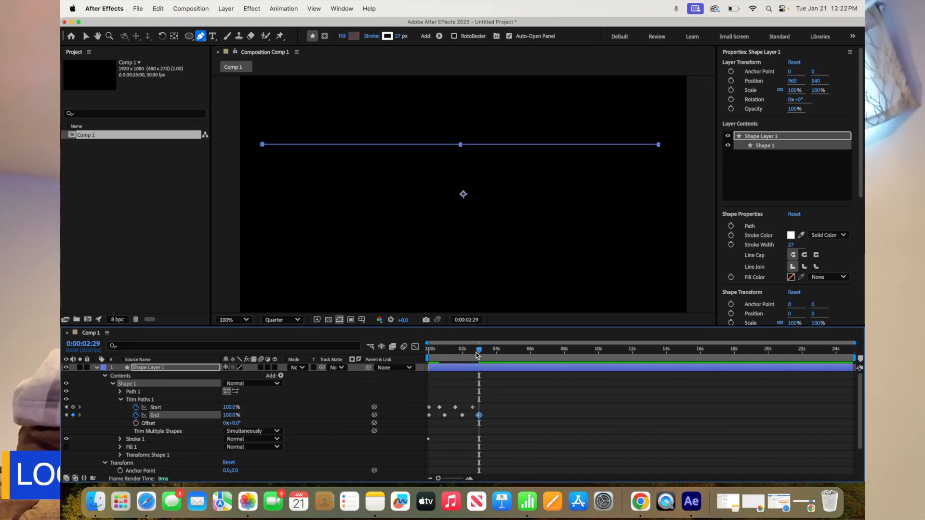
Preview the line animation twice from 0:00 and return to the first frame
left_click_drag(480, 351, 427, 350)
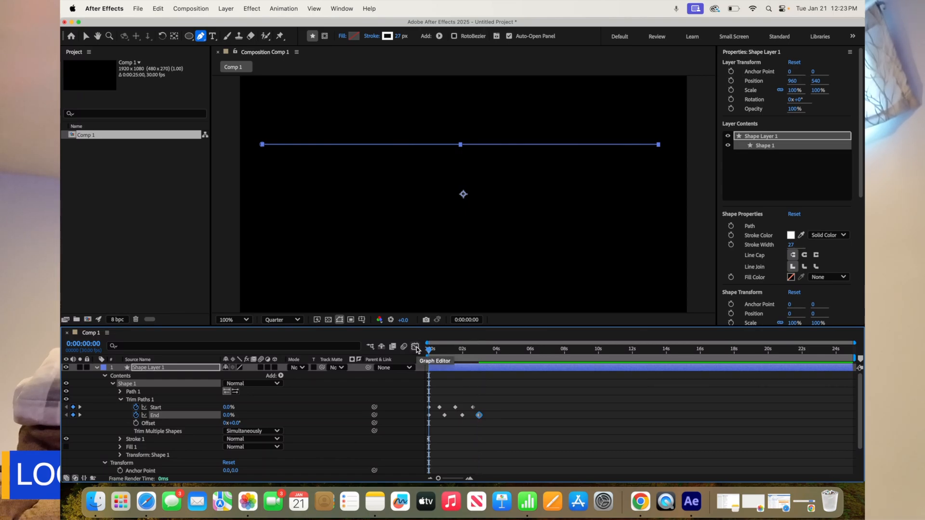
key("space")
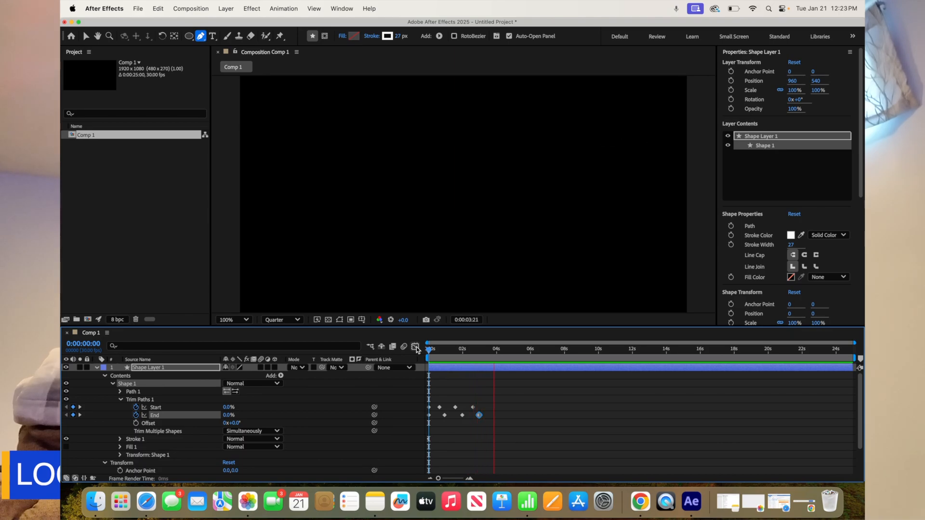
key("space")
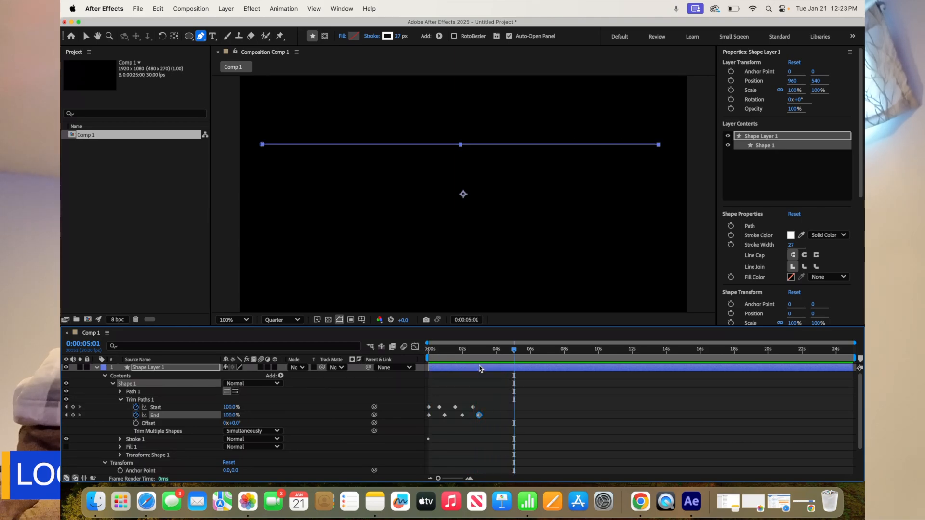
left_click_drag(512, 350, 427, 350)
key("space")
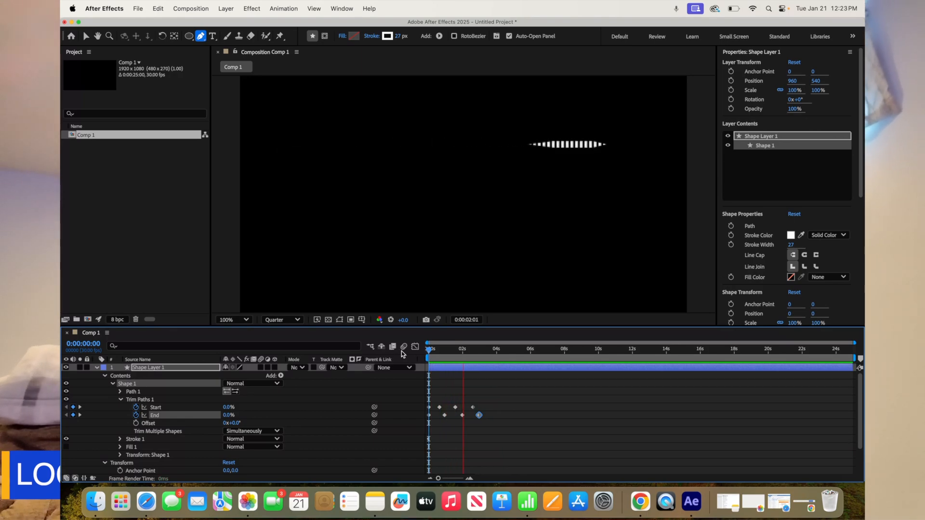
key("space")
left_click_drag(504, 352, 410, 362)
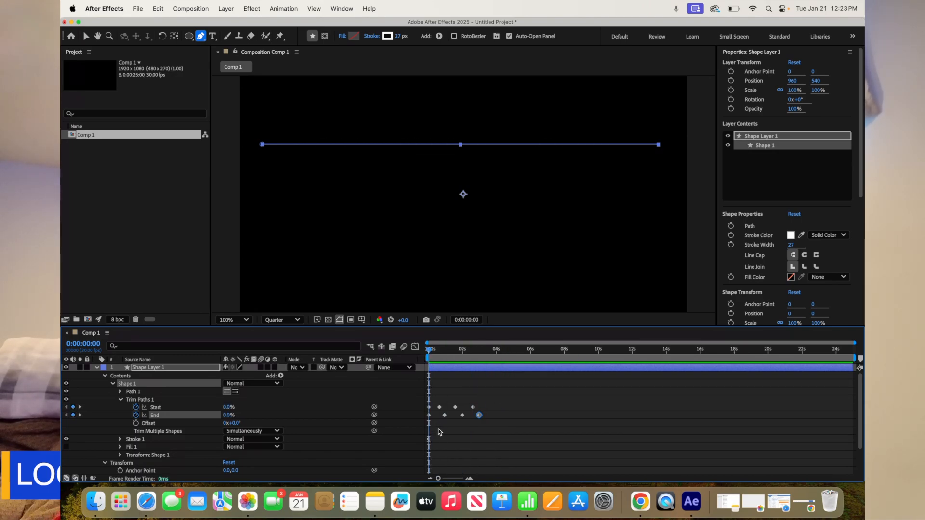
Apply Easy Ease In to all Trim Paths Start and End keyframes and preview the eased animation
left_click(429, 408)
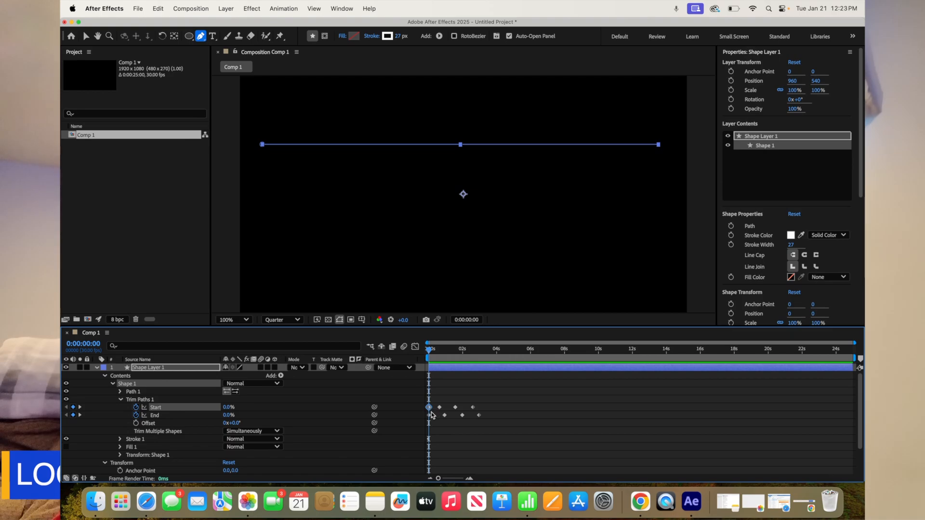
left_click(429, 416, "shift")
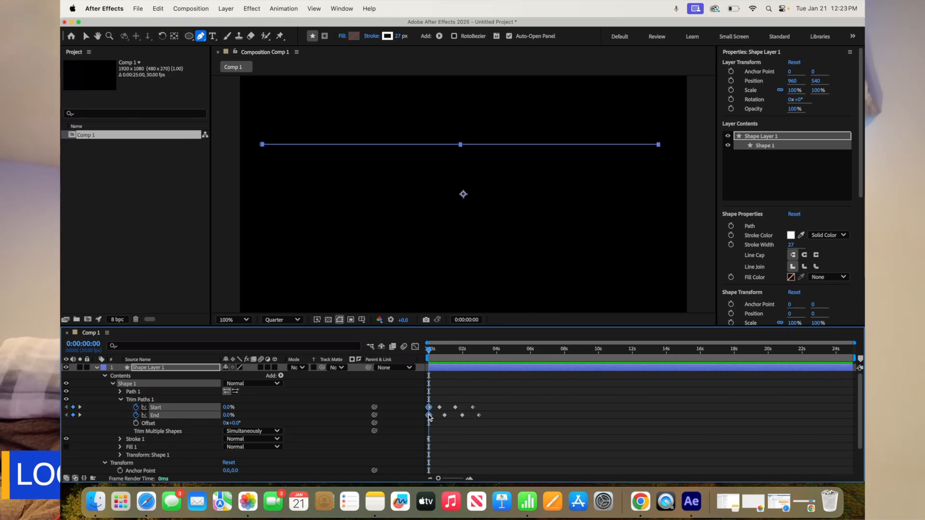
left_click_drag(437, 400, 486, 429)
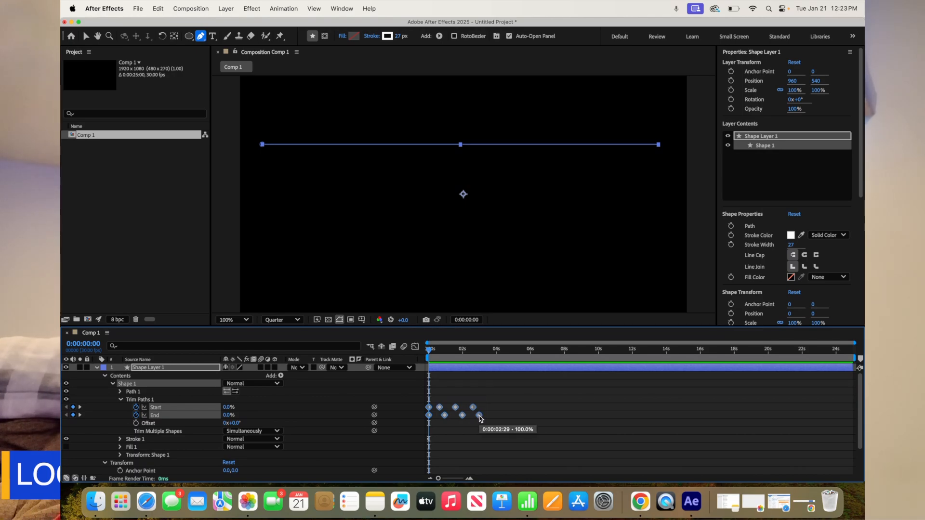
right_click(480, 417)
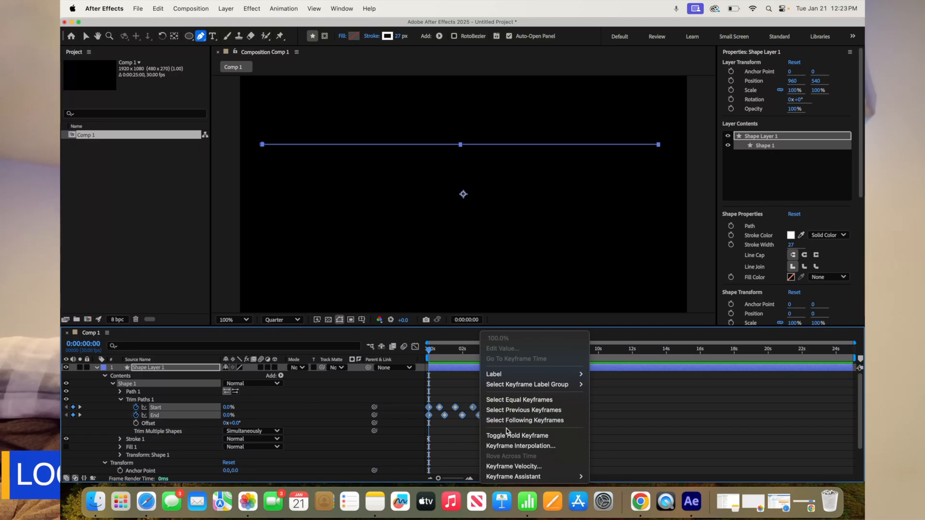
mouse_move(518, 477)
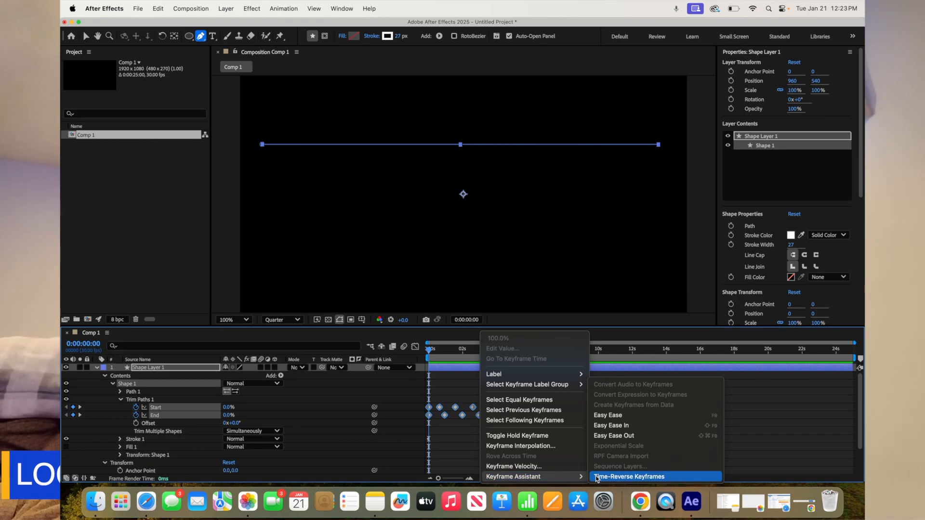
left_click(606, 429)
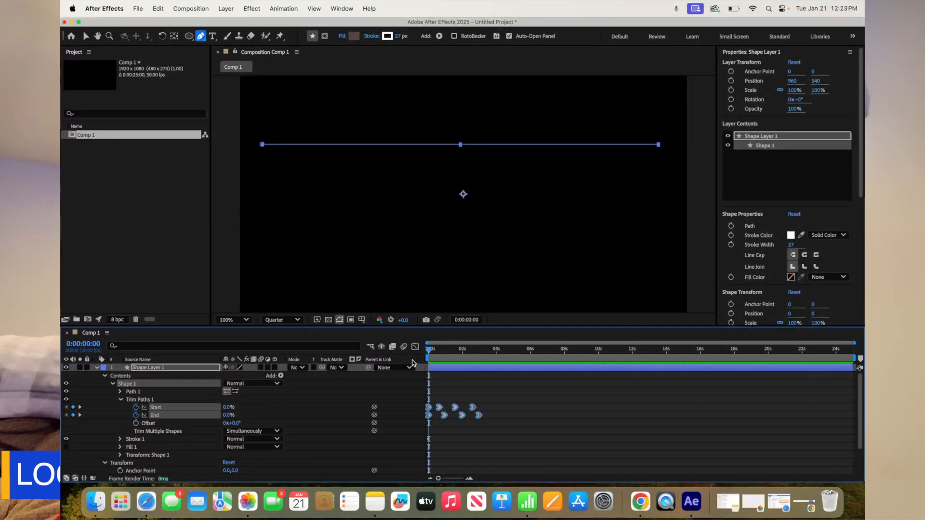
key("space")
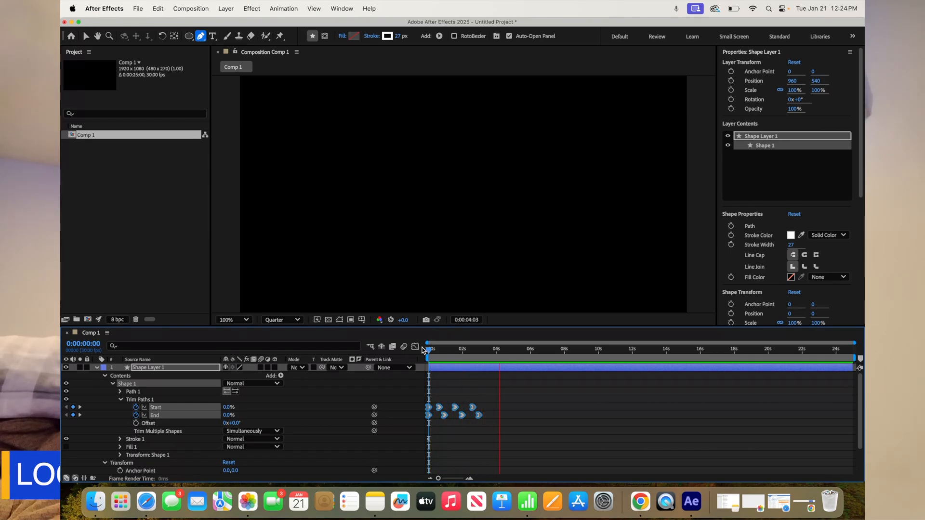
key("space")
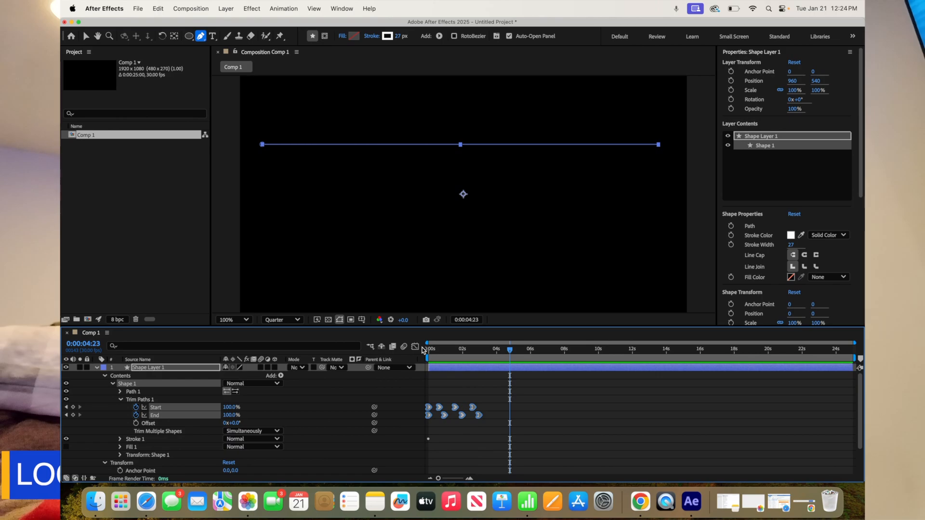
Collapse Shape Layer 1 and draw an ellipse about 388 by 365 px below the line with the Ellipse tool
left_click(96, 367)
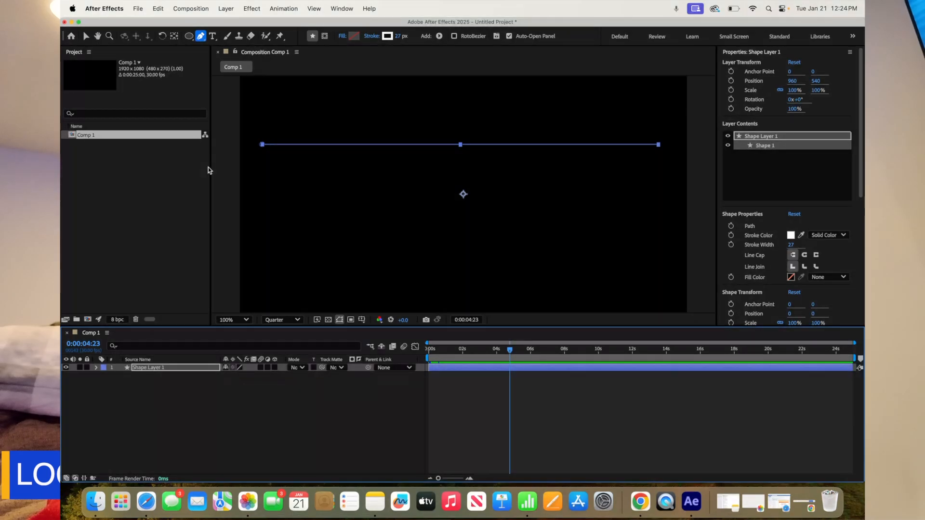
left_click(190, 37)
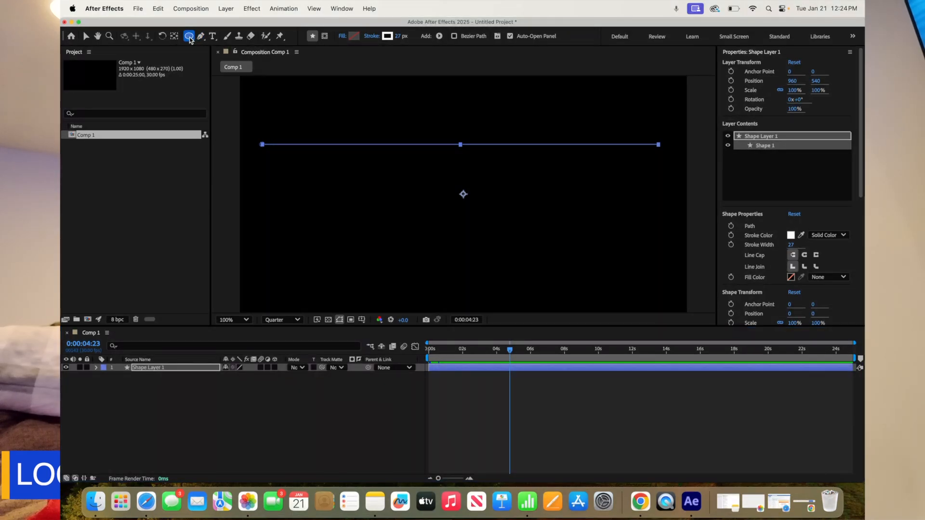
left_click(192, 36)
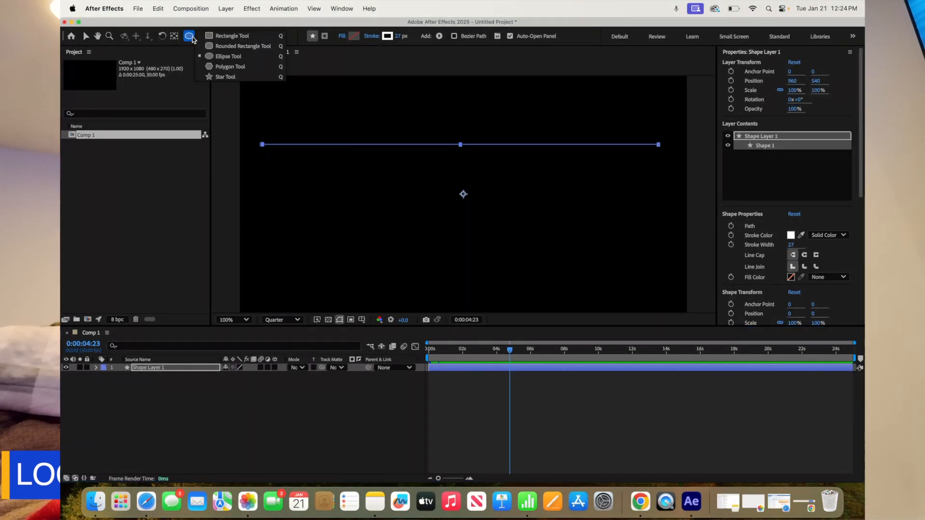
left_click(221, 56)
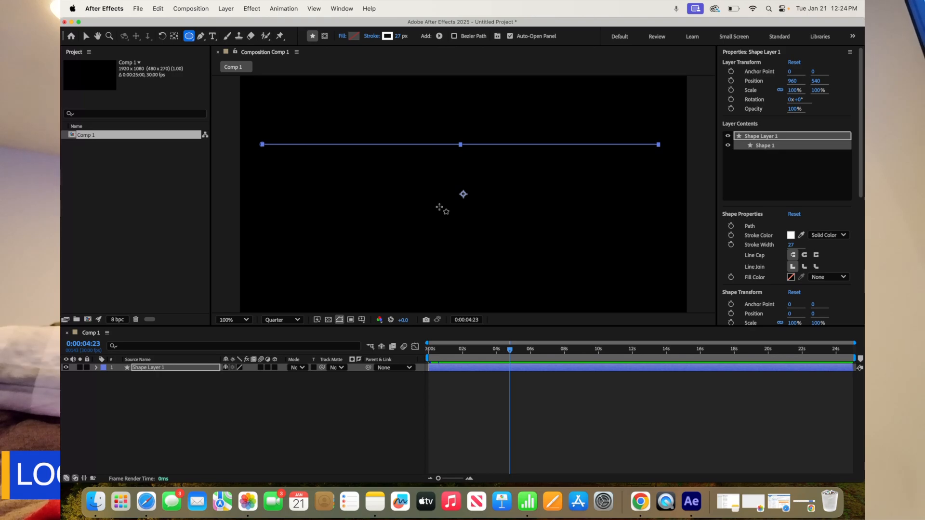
mouse_move(432, 195)
left_mouse_down()
mouse_move(431, 187)
mouse_move(450, 230)
mouse_move(521, 272)
left_mouse_up()
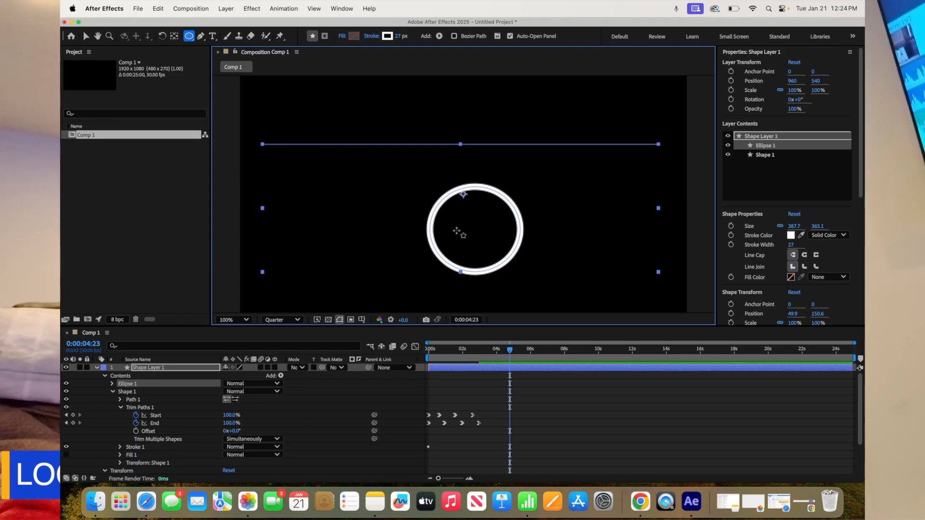
Return to the first frame, collapse Shape 1, and add Trim Paths to Ellipse 1
left_click_drag(510, 351, 410, 349)
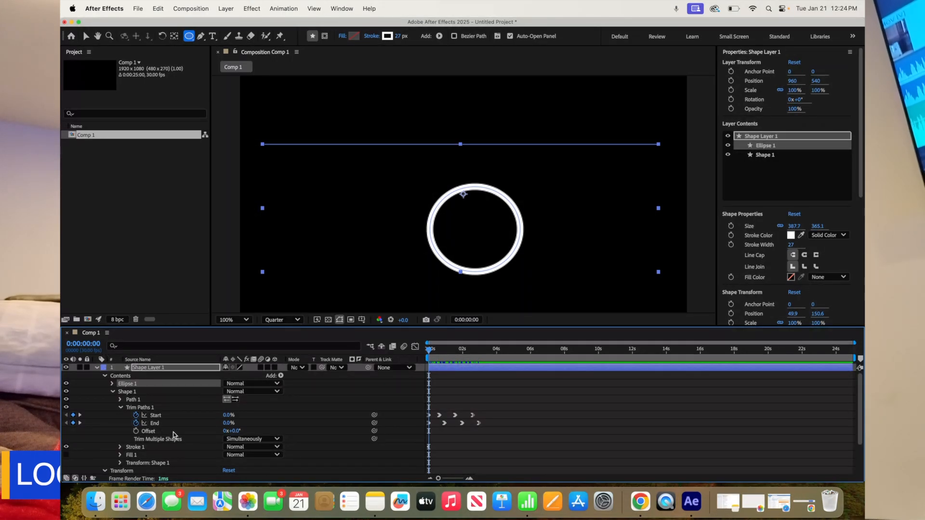
left_click(112, 392)
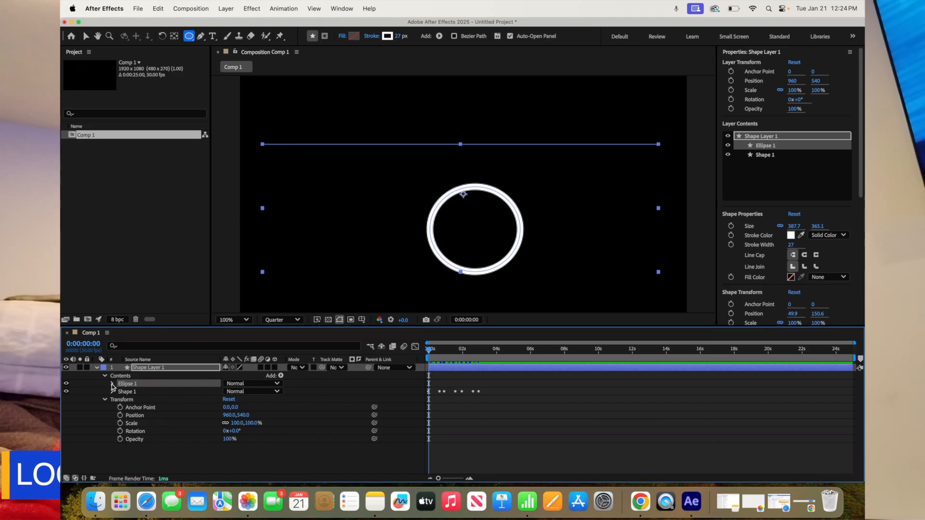
left_click(112, 384)
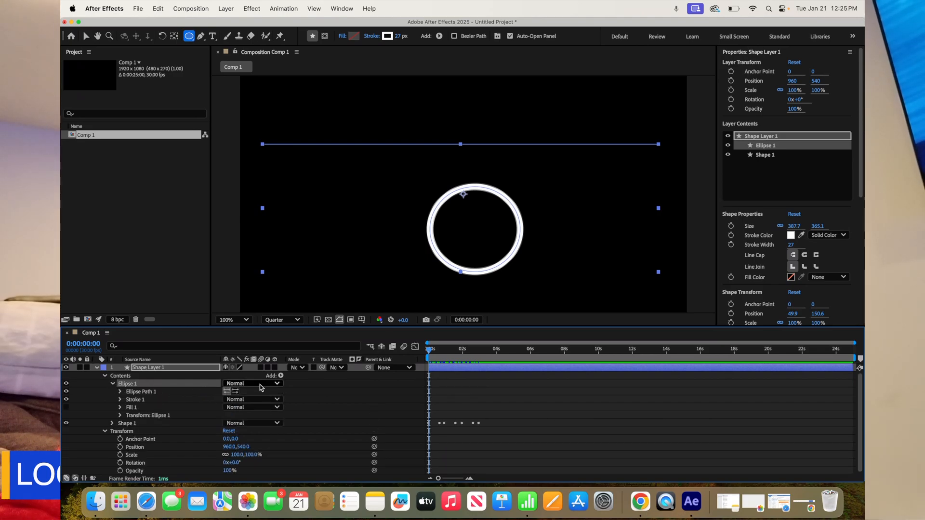
left_click(280, 376)
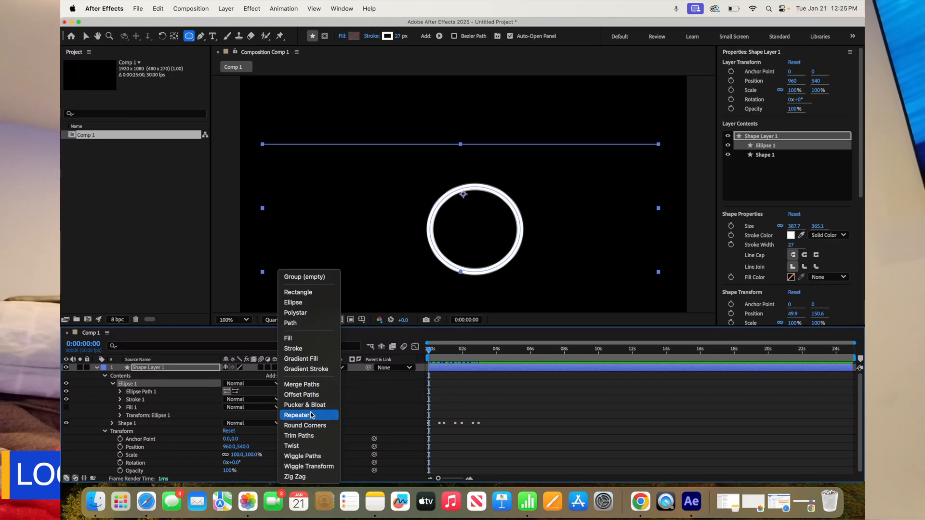
left_click(309, 436)
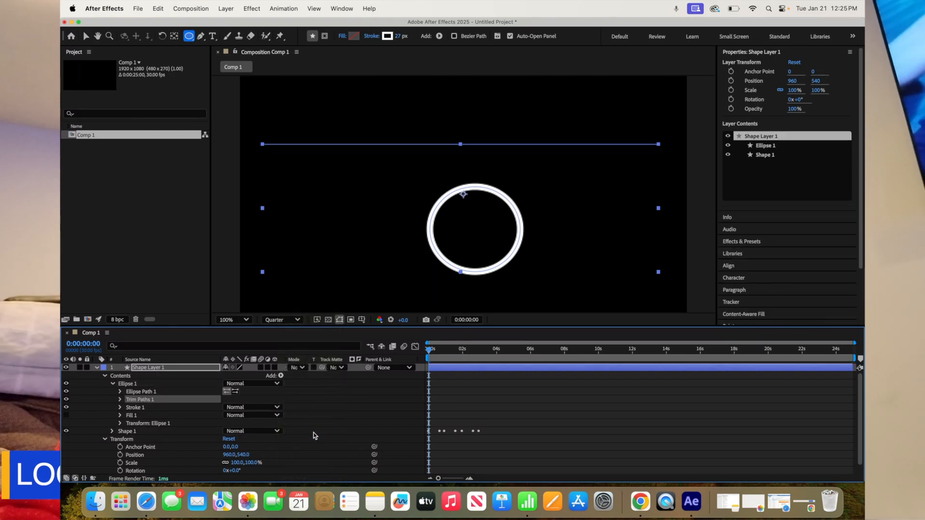
Set the ellipse's Trim Paths End to 0% and keyframe both Start and End at 0% on the first frame
left_click(120, 399)
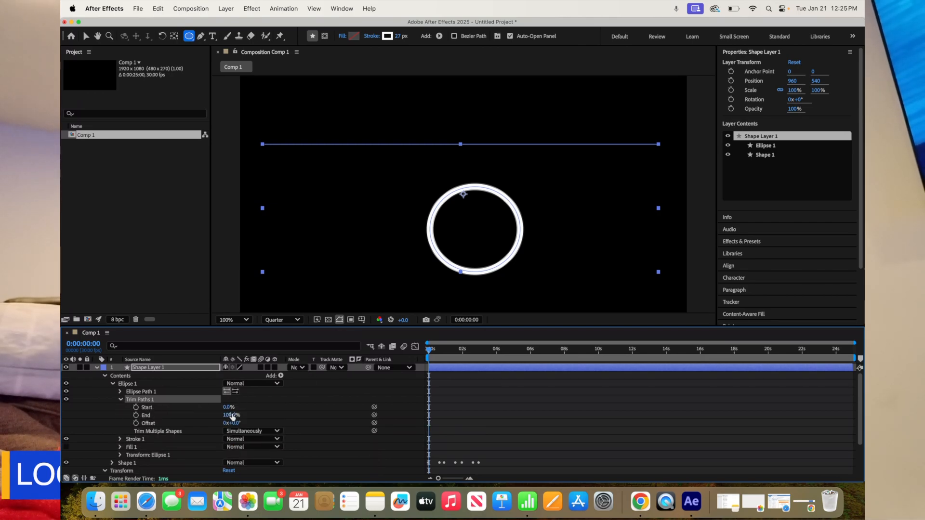
left_click_drag(231, 417, 204, 412)
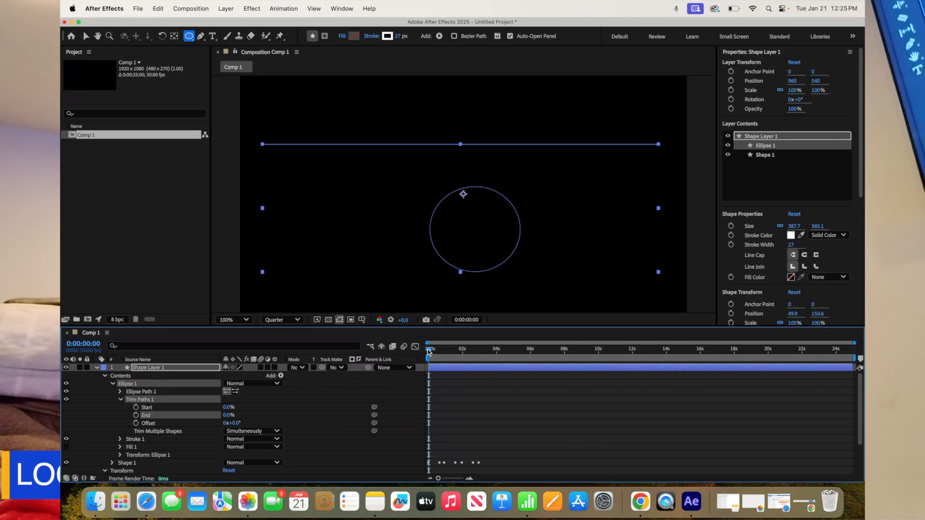
left_click(136, 408)
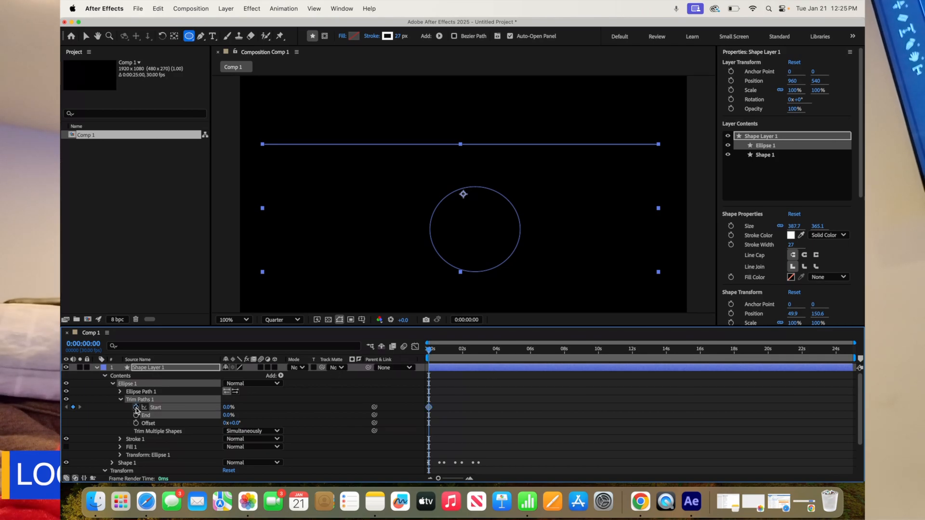
left_click(136, 415)
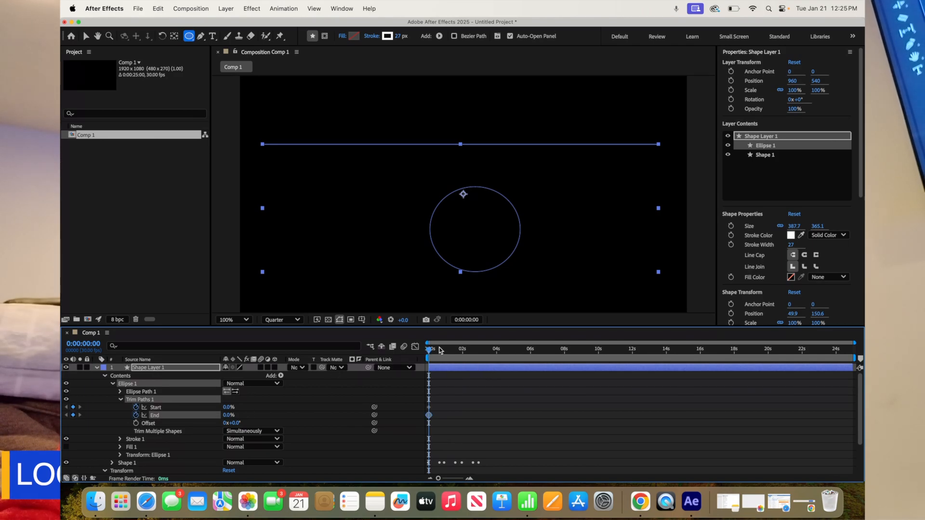
Keyframe the ellipse's Trim Paths Start at 33% on 0:00:00:10 and the End at 25% on 0:00:00:18
left_click_drag(430, 353, 436, 354)
left_click_drag(227, 409, 247, 412)
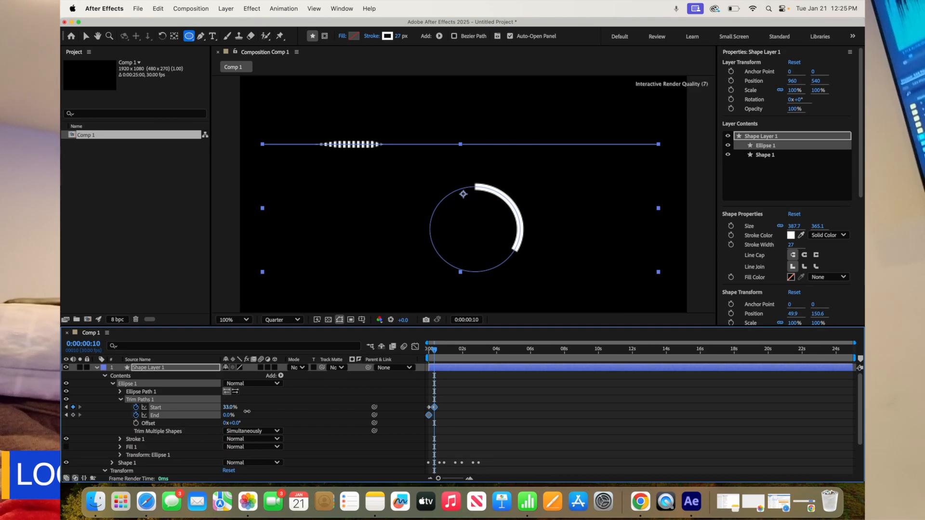
left_click_drag(434, 351, 439, 351)
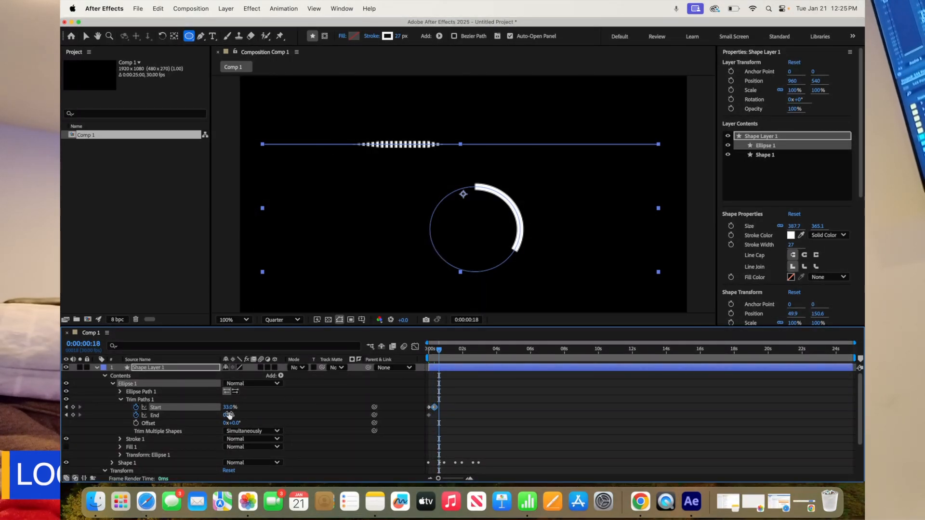
left_click_drag(229, 415, 241, 415)
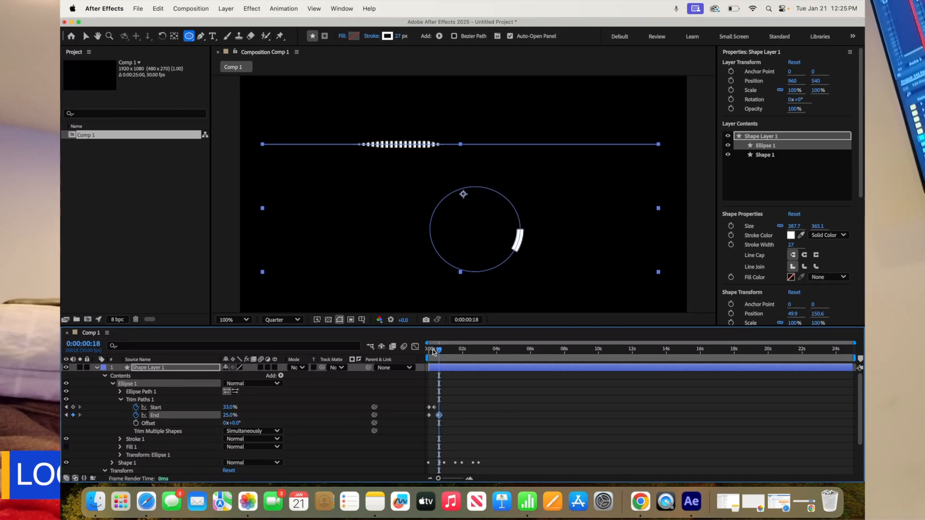
Keyframe the ellipse's Trim Paths Start at 70% on 0:00:01:06 and the End at 62% on 0:00:01:19
left_click_drag(439, 352, 449, 355)
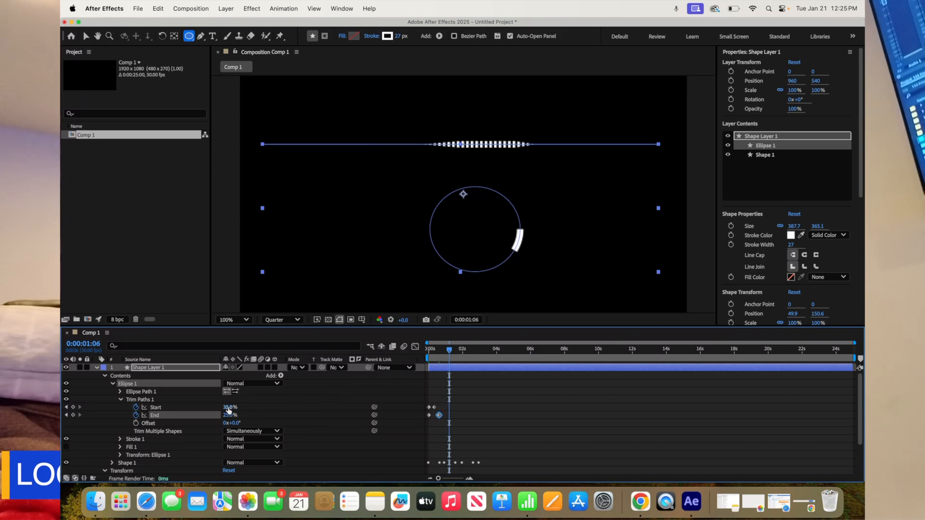
left_click_drag(226, 407, 249, 410)
left_click_drag(451, 358, 457, 358)
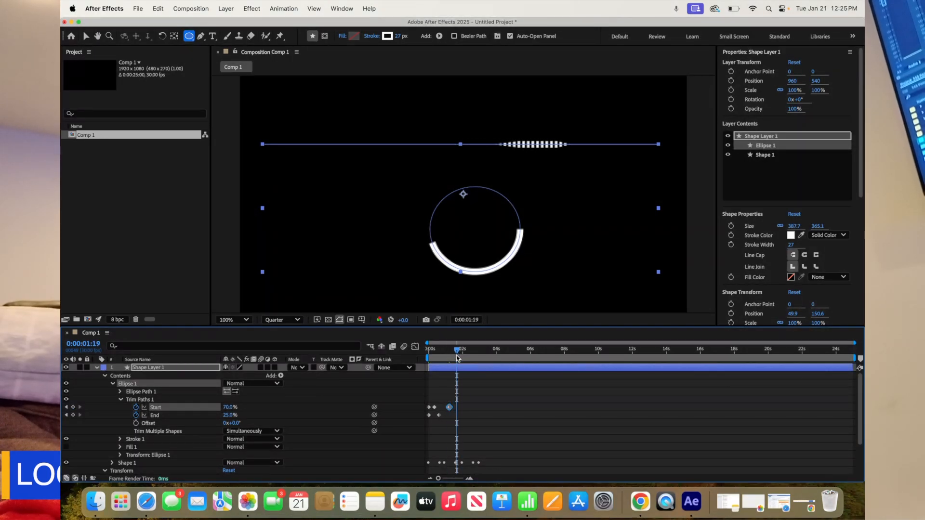
left_click_drag(225, 415, 246, 417)
Keyframe the ellipse's Trim Paths Start at 100% on 0:00:02:12 and the End at 100% on 0:00:02:24
left_click_drag(453, 351, 471, 354)
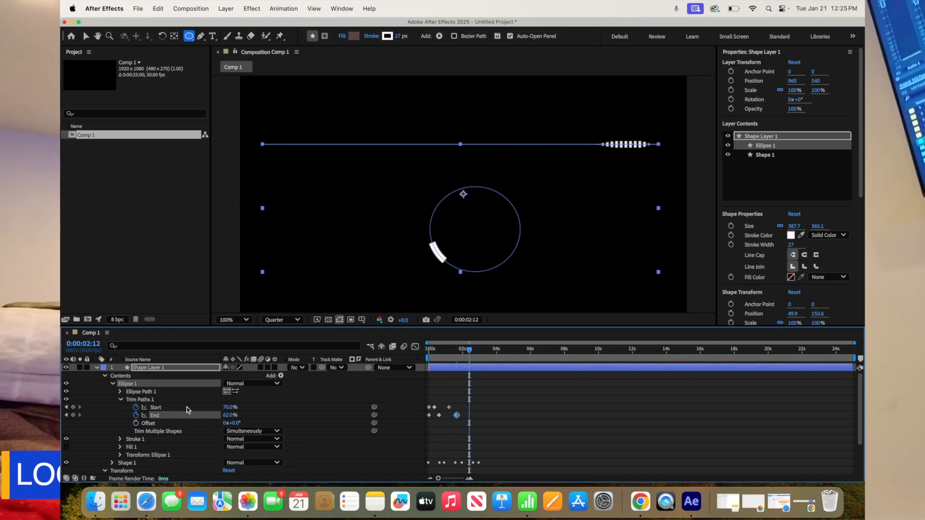
left_click_drag(227, 407, 249, 411)
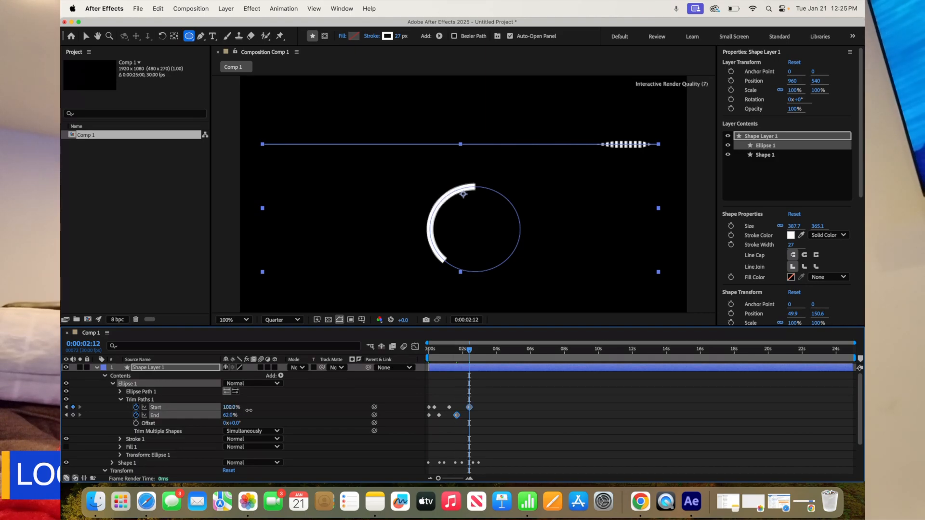
left_click(476, 351)
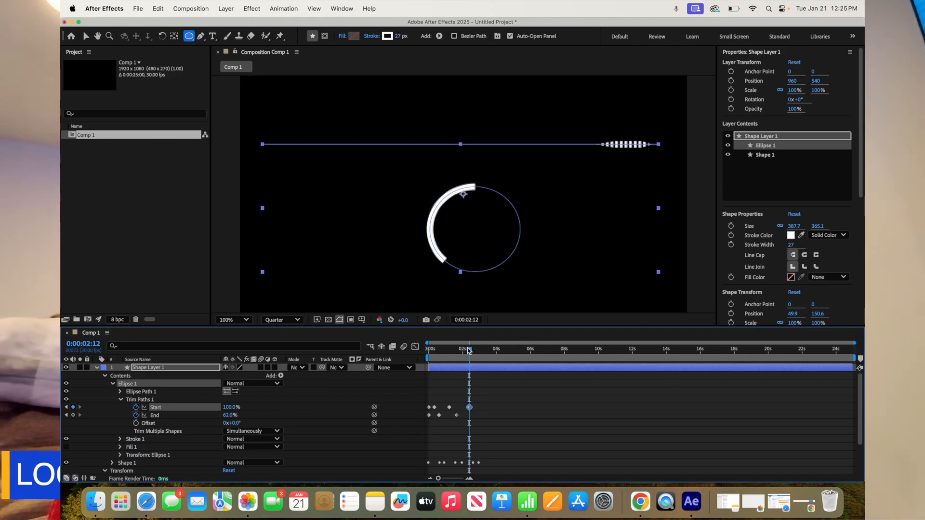
left_click_drag(476, 352, 476, 351)
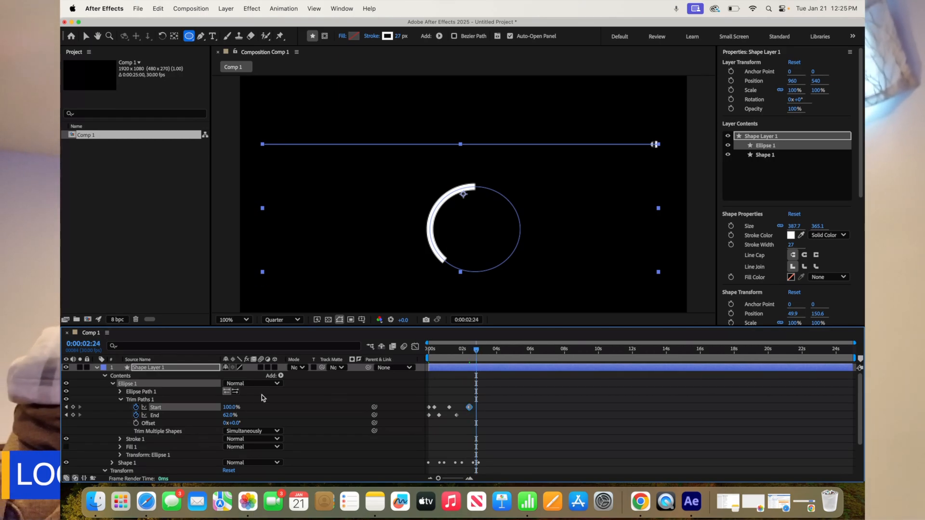
left_click_drag(232, 415, 247, 415)
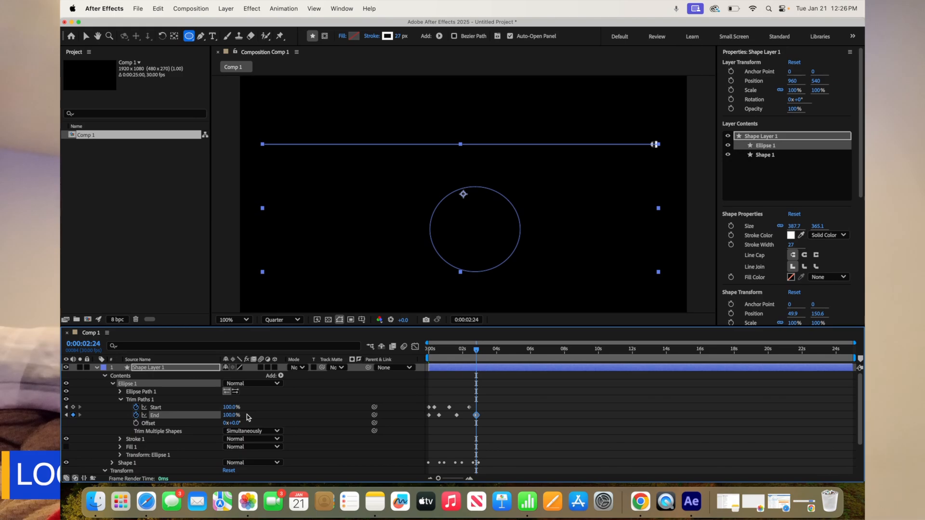
Return to the first frame and apply Easy Ease In to all of the ellipse's Trim Paths Start and End keyframes
left_click_drag(478, 352, 420, 351)
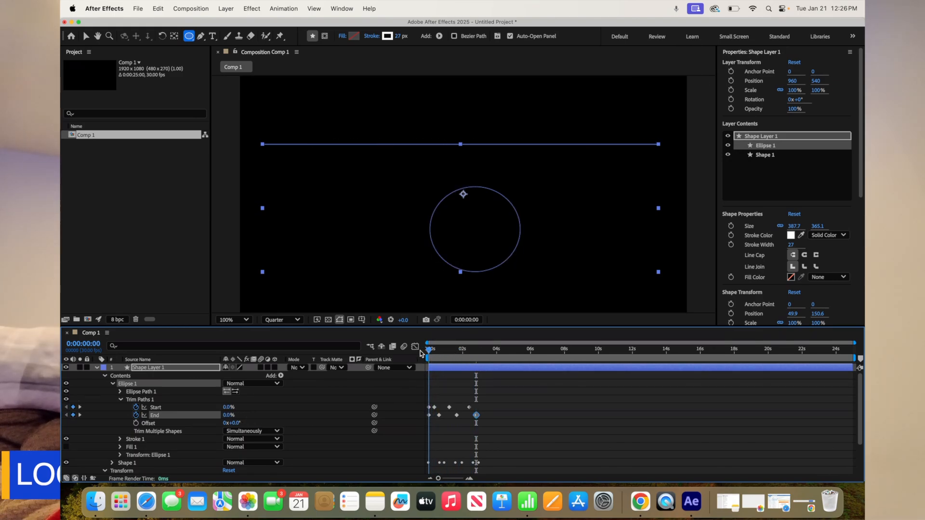
left_click(429, 408)
left_click(429, 416, "shift")
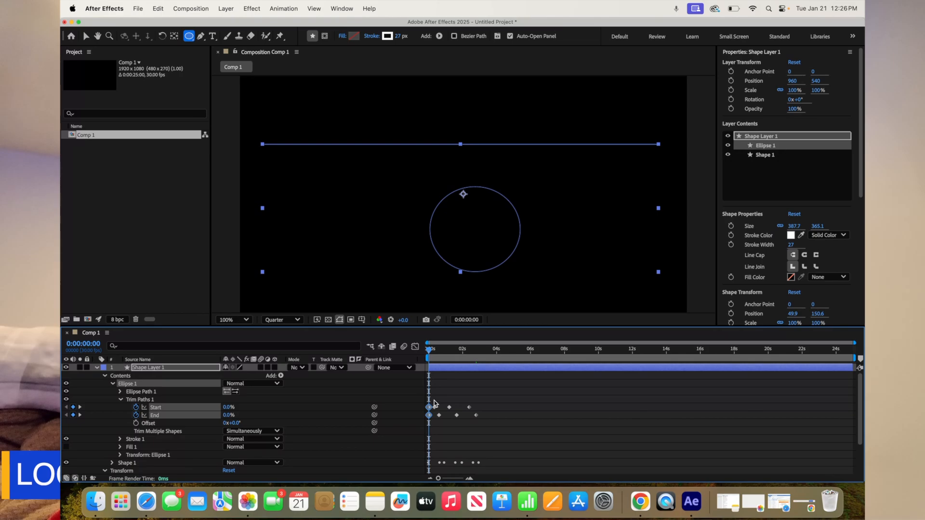
left_click_drag(436, 425, 490, 418)
right_click(477, 417)
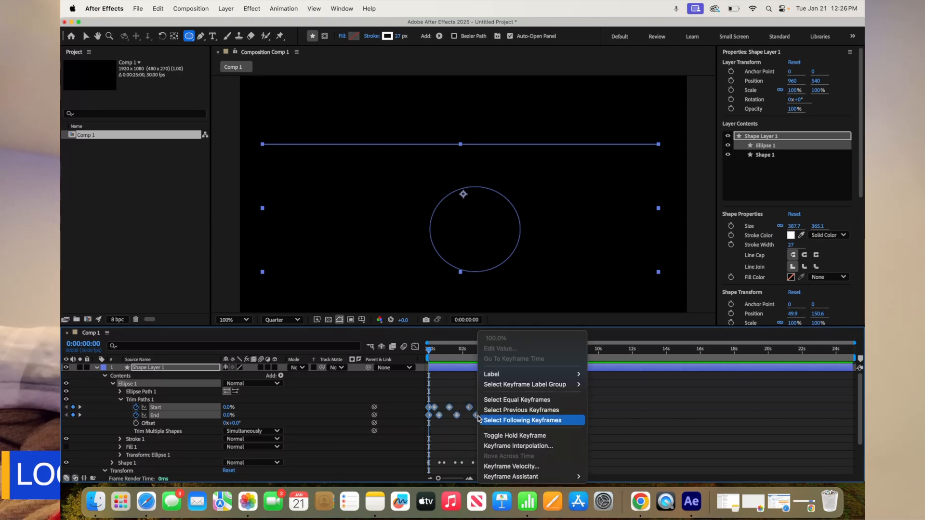
mouse_move(526, 478)
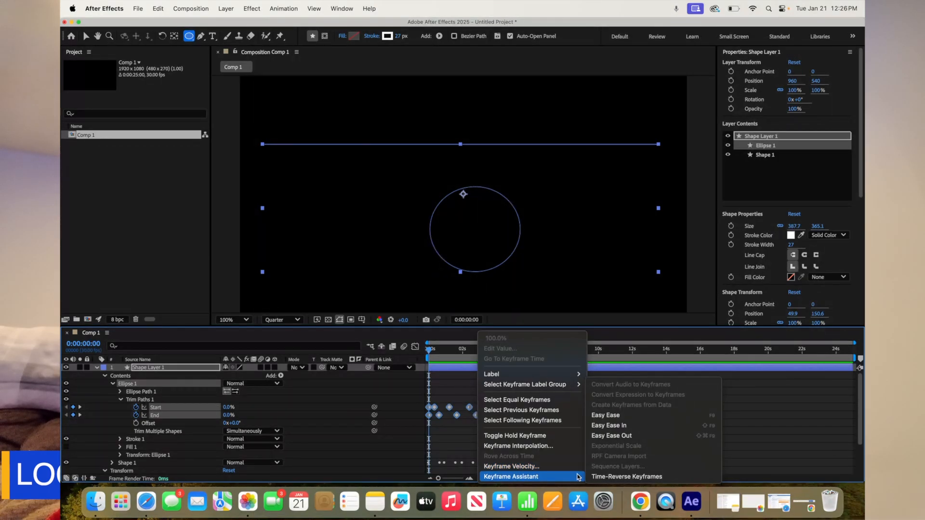
left_click(619, 426)
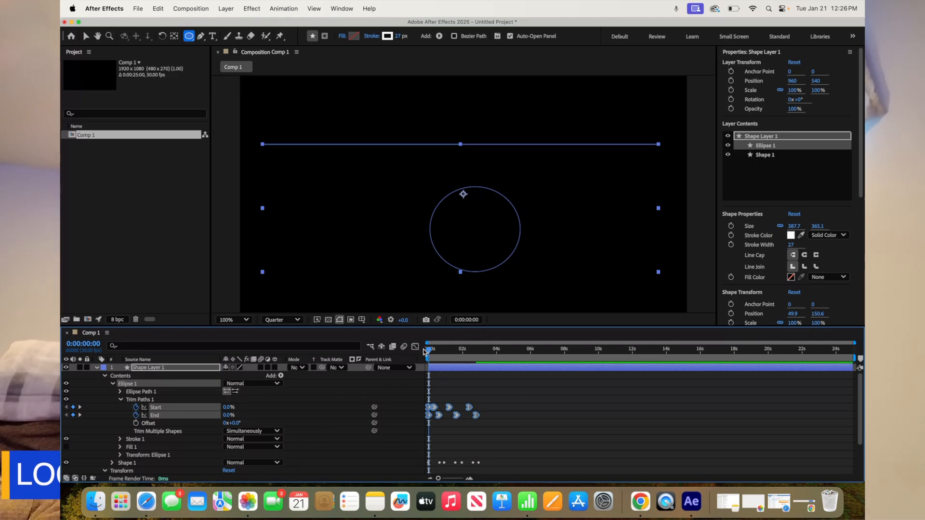
Preview the combined line and ellipse animation and return to the first frame
key("space")
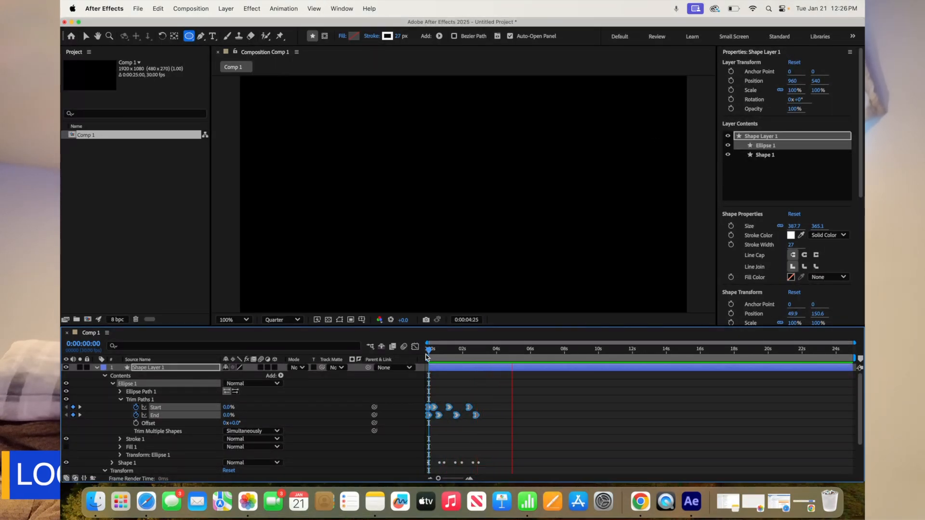
key("space")
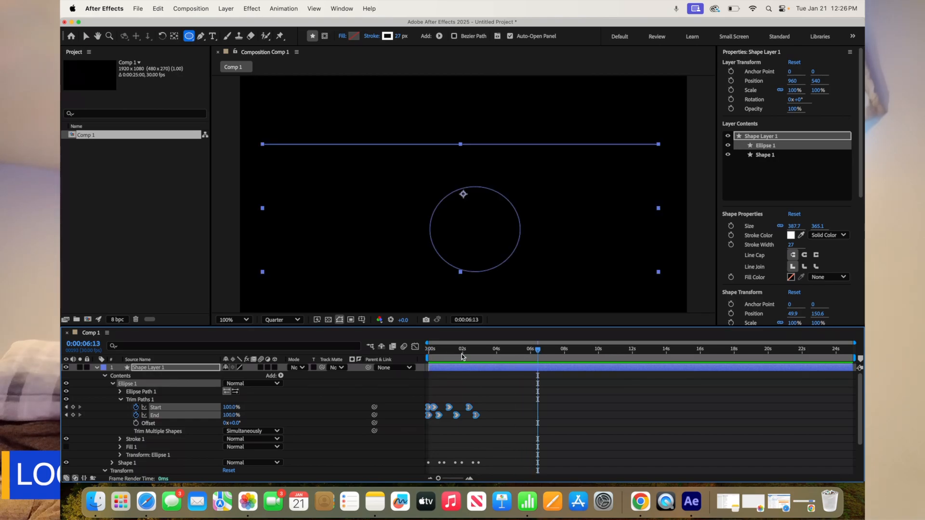
left_click_drag(541, 353, 431, 357)
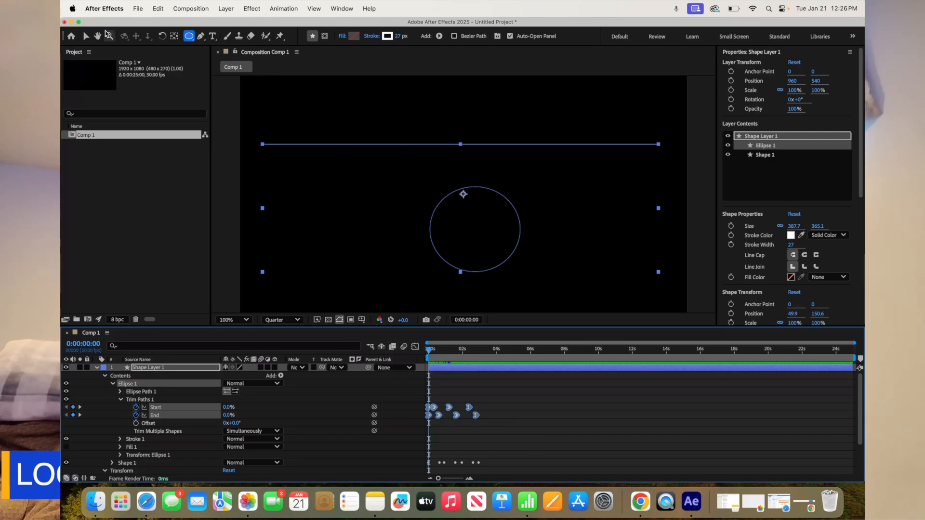
Switch to the Selection tool, check the line's Trim Paths keyframes inside Shape 1, and collapse the group again
left_click(86, 36)
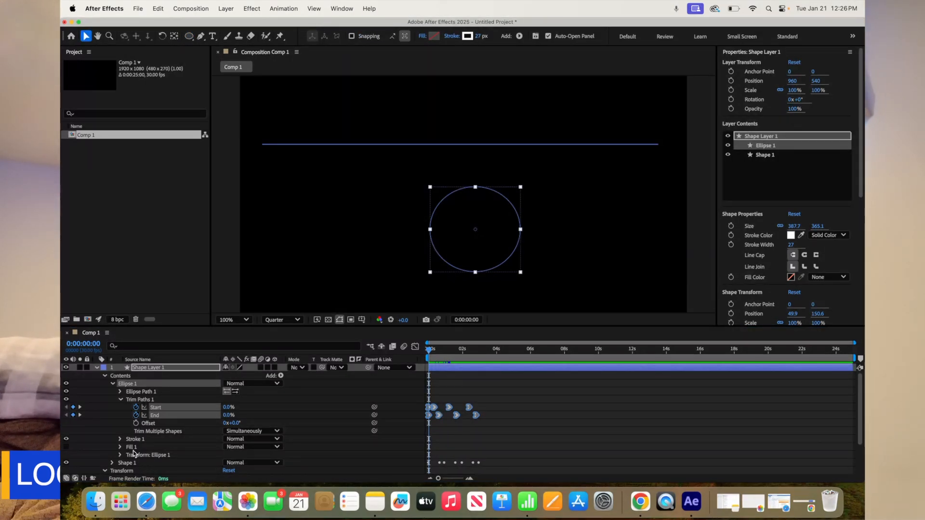
left_click(112, 463)
scroll(172, 442, "down", 3)
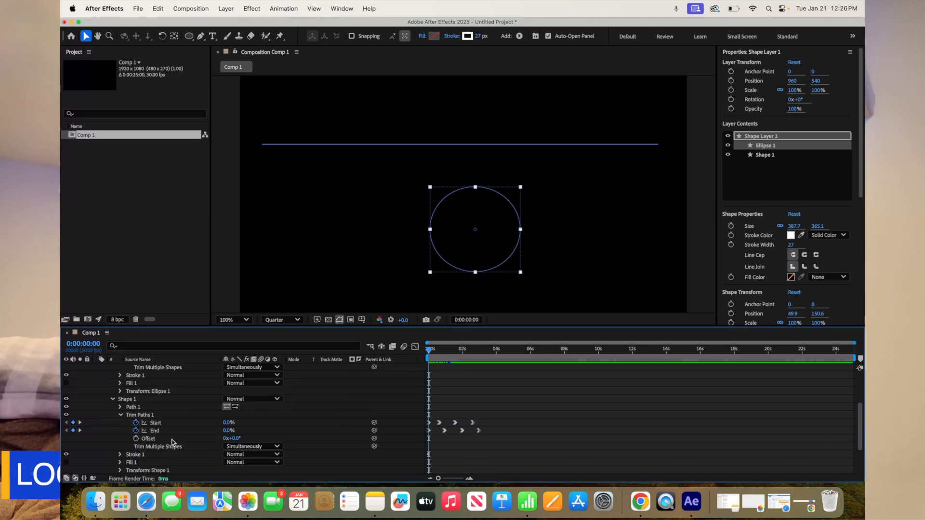
left_click(421, 190)
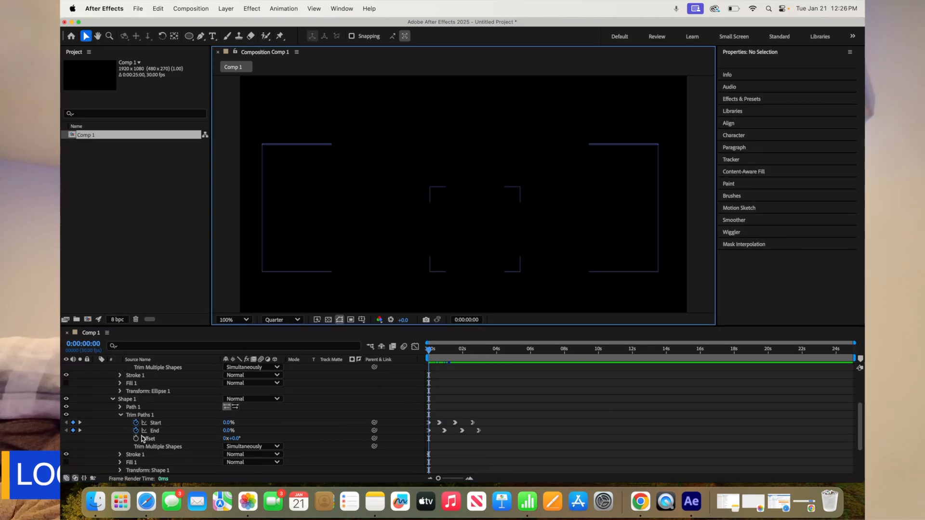
left_click(113, 399)
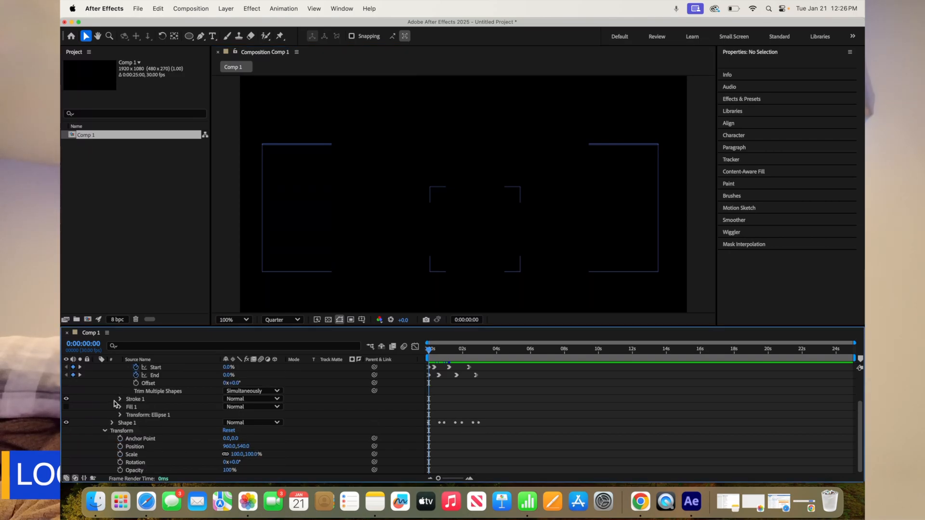
scroll(96, 408, "up", 1)
scroll(95, 410, "up", 2)
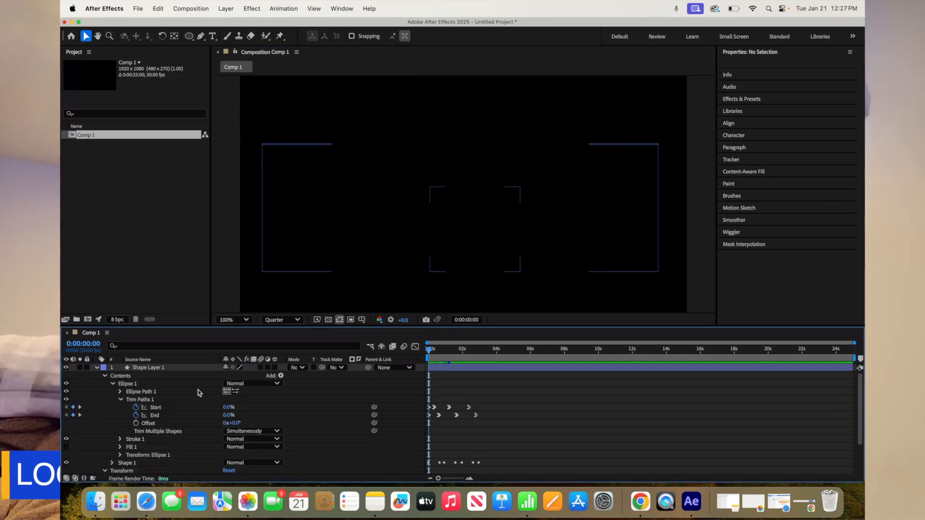
Raise the middle point of the Shape 1 line with the Pen tool and add a curved point on each side of it
left_click(378, 206)
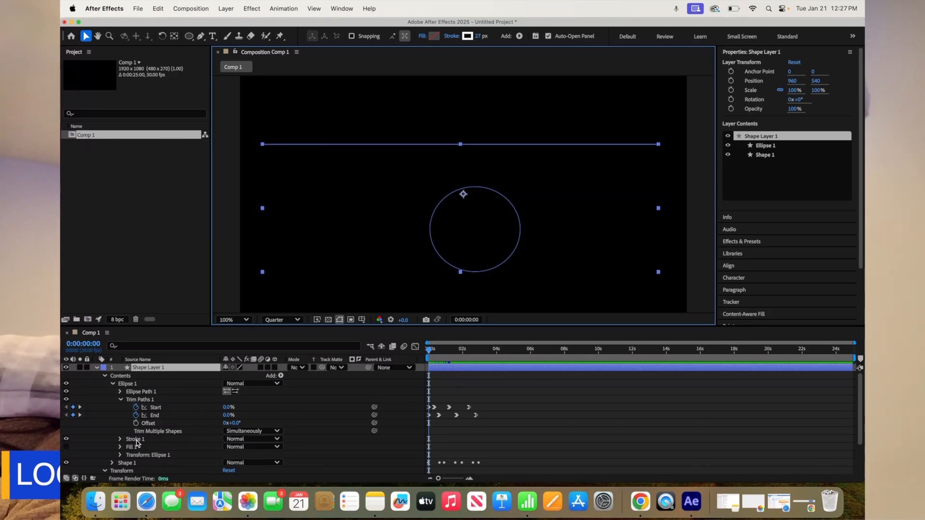
left_click(125, 463)
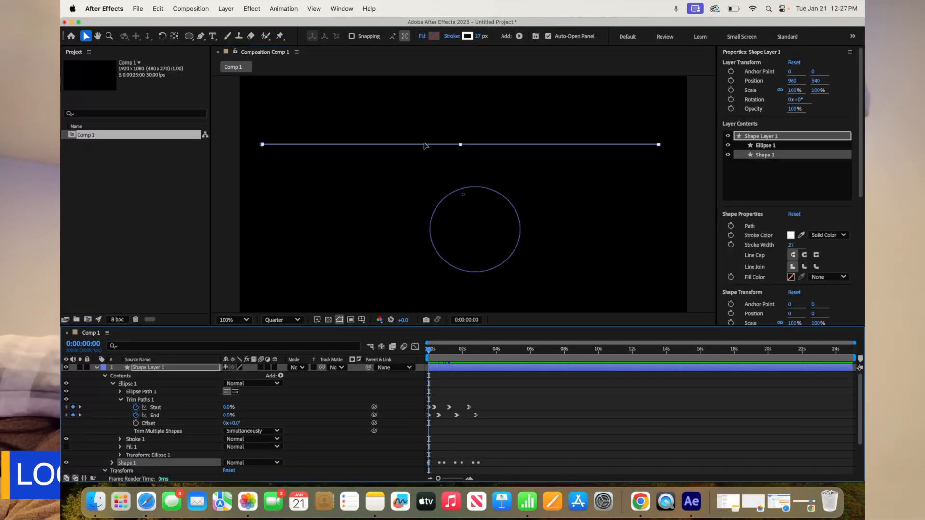
left_click_drag(461, 148, 465, 144)
left_click(201, 36)
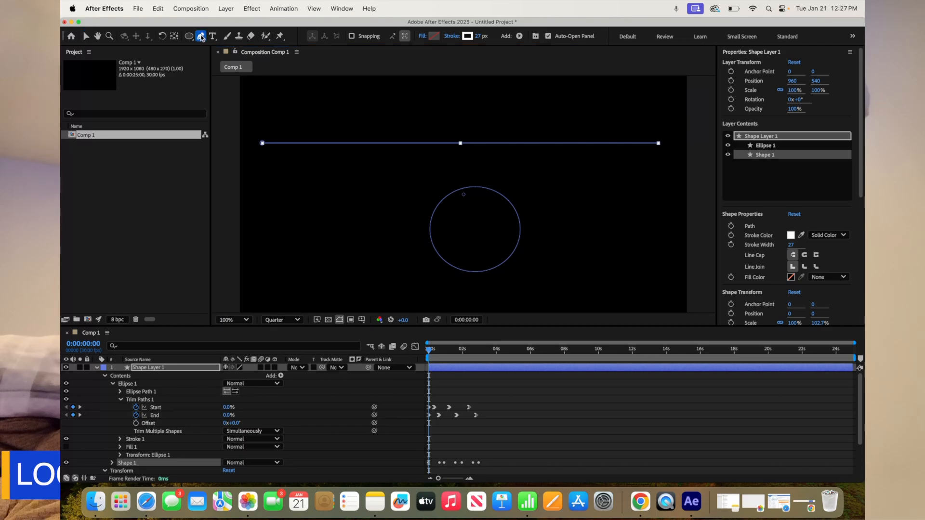
left_click_drag(460, 144, 464, 100)
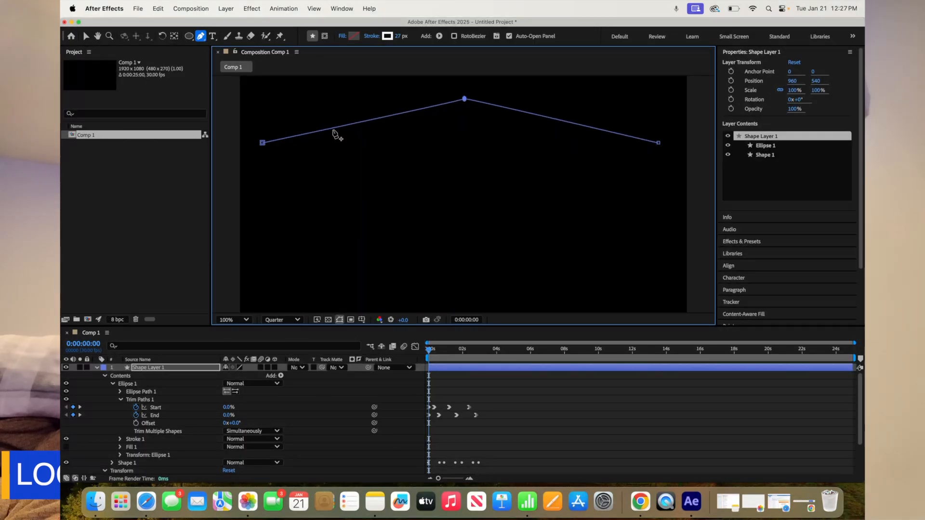
left_click_drag(341, 127, 369, 179)
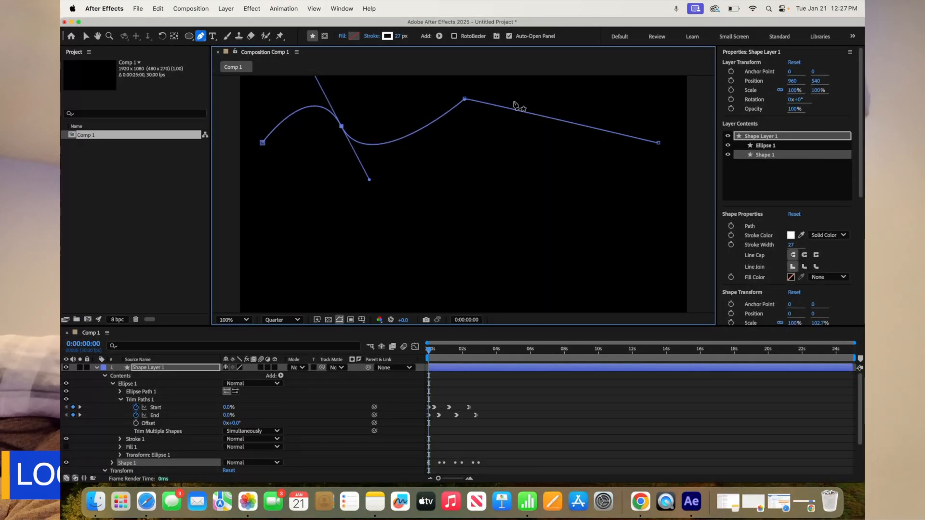
left_click_drag(548, 121, 542, 164)
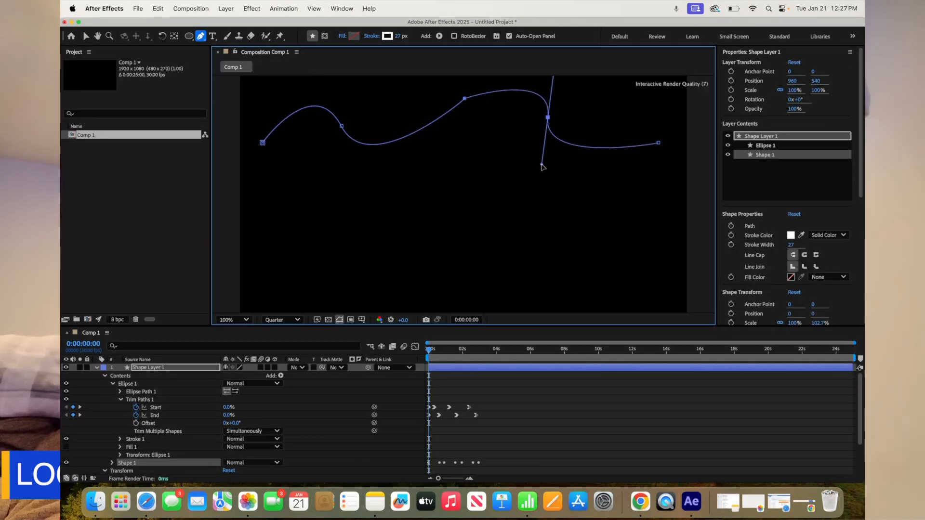
Reshape the line into a closed freeform path, lowering its right end, raising its left end, and pulling the middle and right curve points down
left_click_drag(659, 143, 681, 183)
left_click_drag(263, 143, 255, 106)
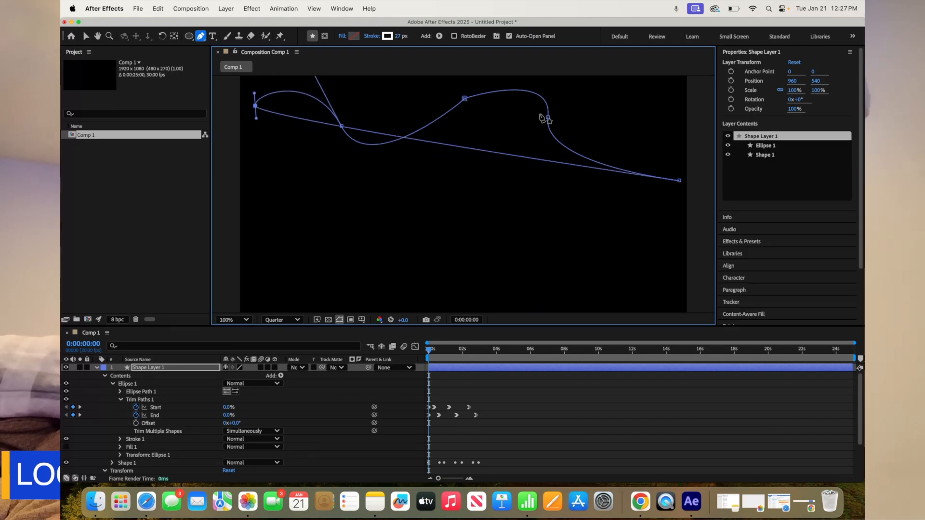
left_click_drag(547, 117, 521, 237)
left_click_drag(465, 99, 445, 229)
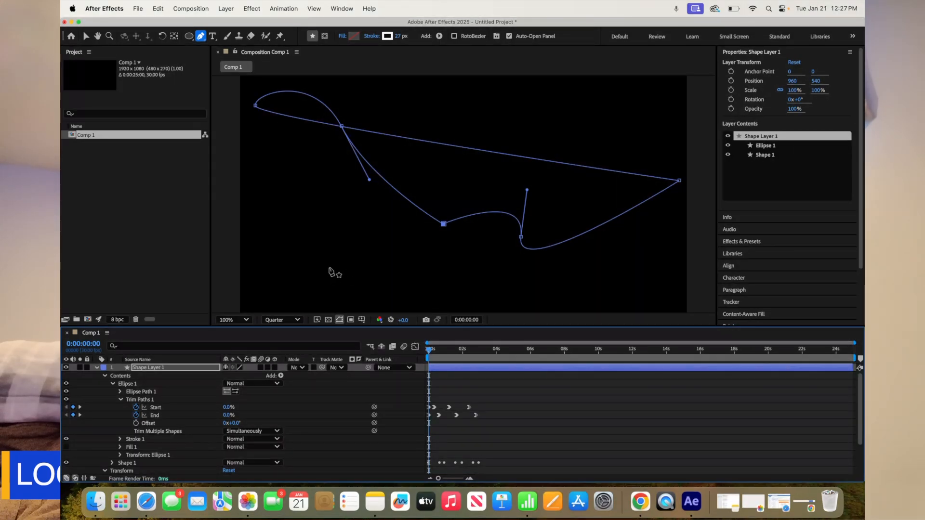
Switch to the Selection tool and preview the animation with the reshaped path
left_click(85, 37)
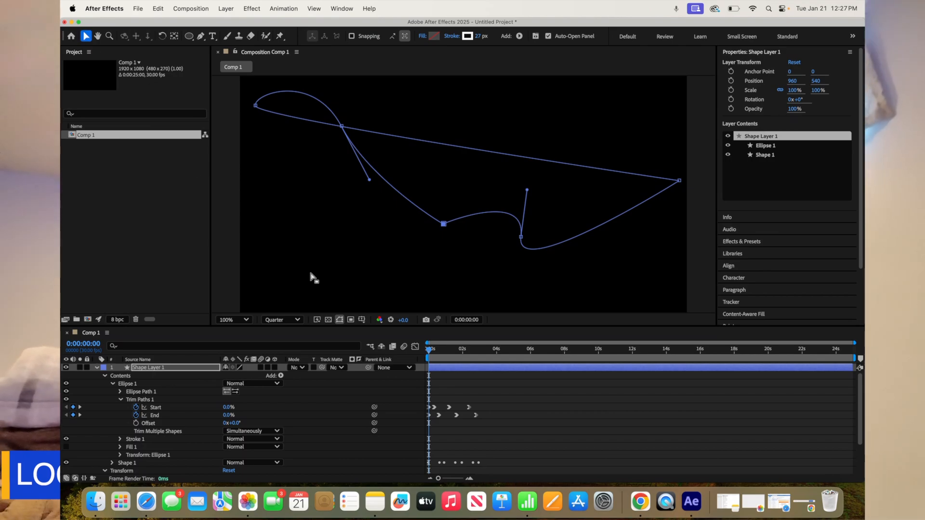
key("space")
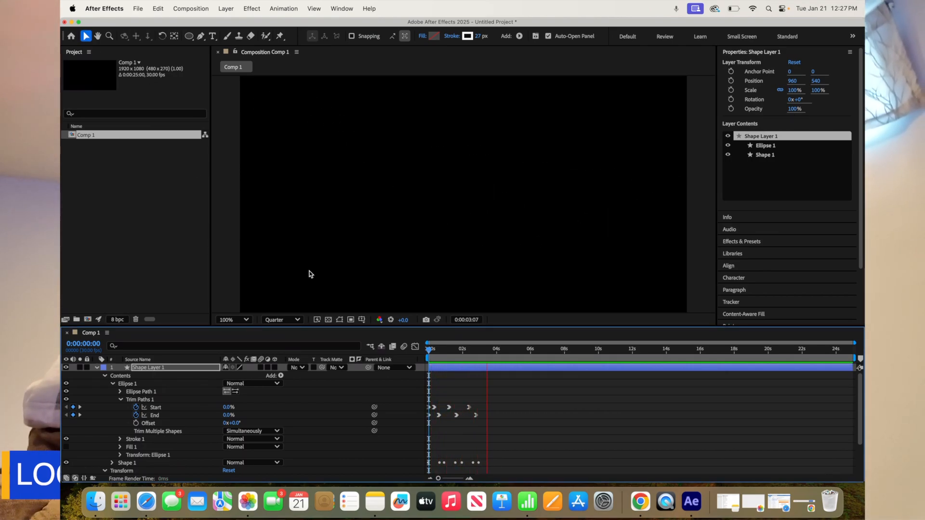
key("space")
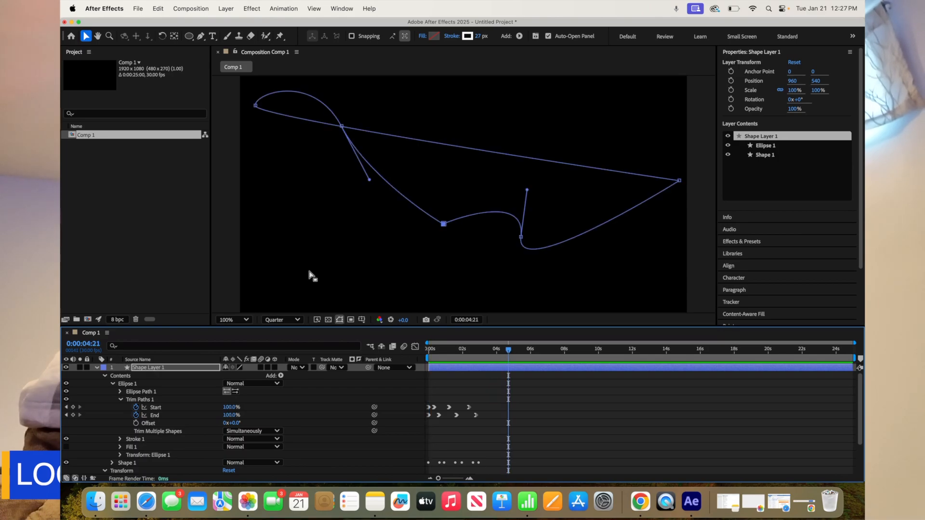